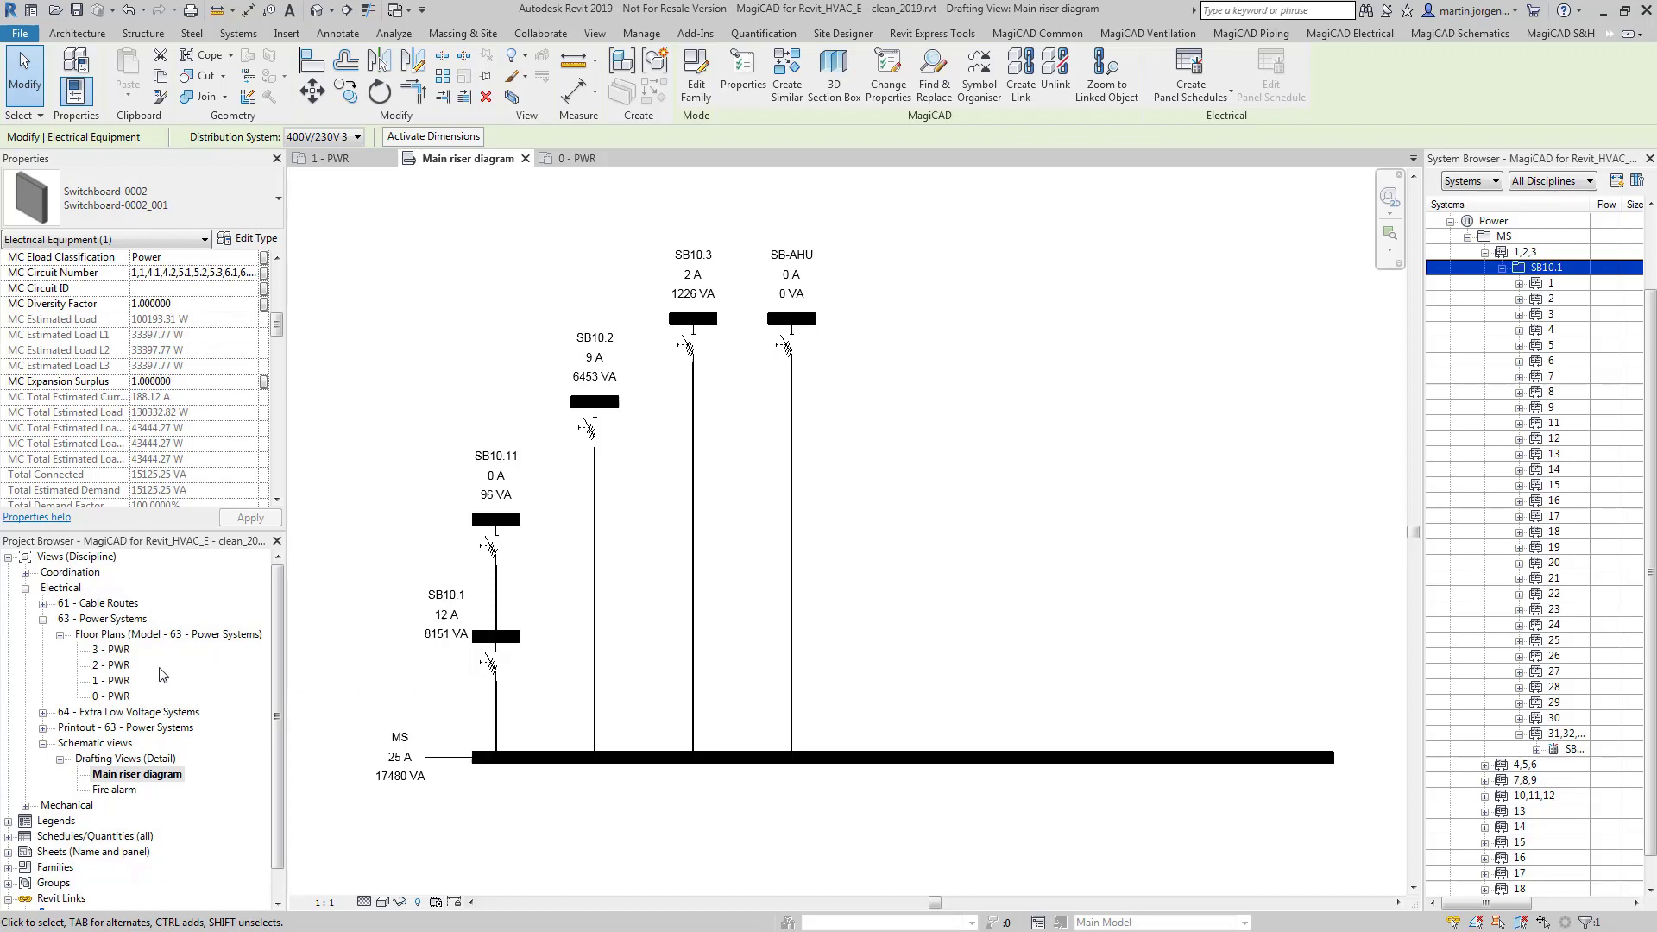
pyautogui.doubleClick(118, 681)
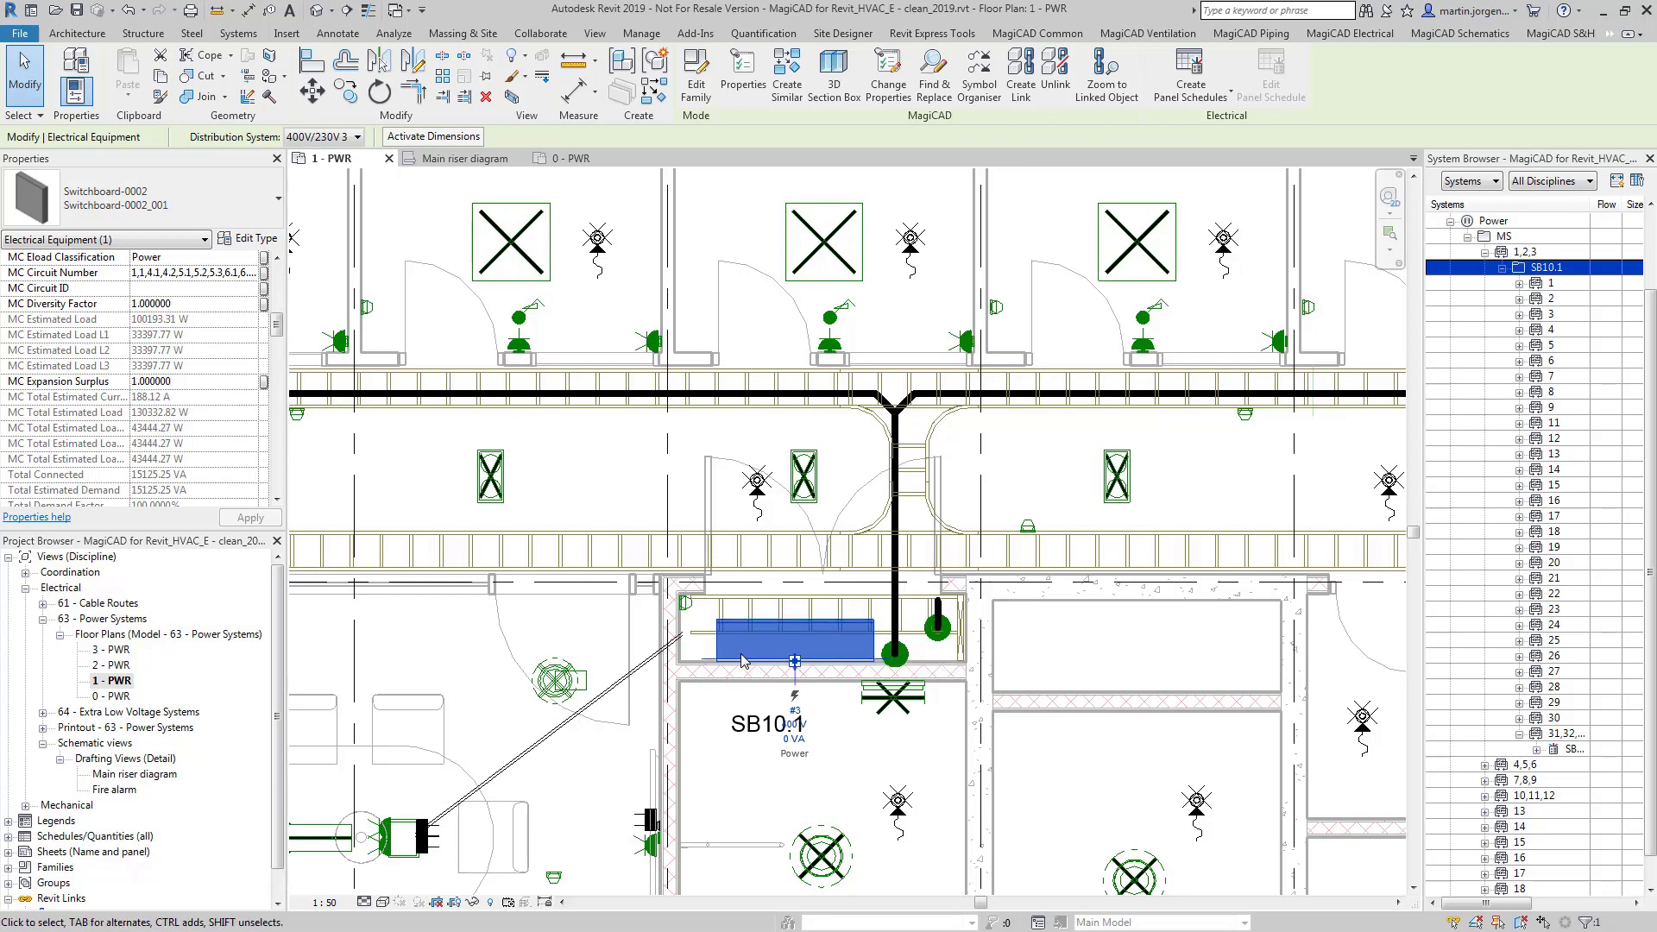
pyautogui.scroll(-8, 742, 661)
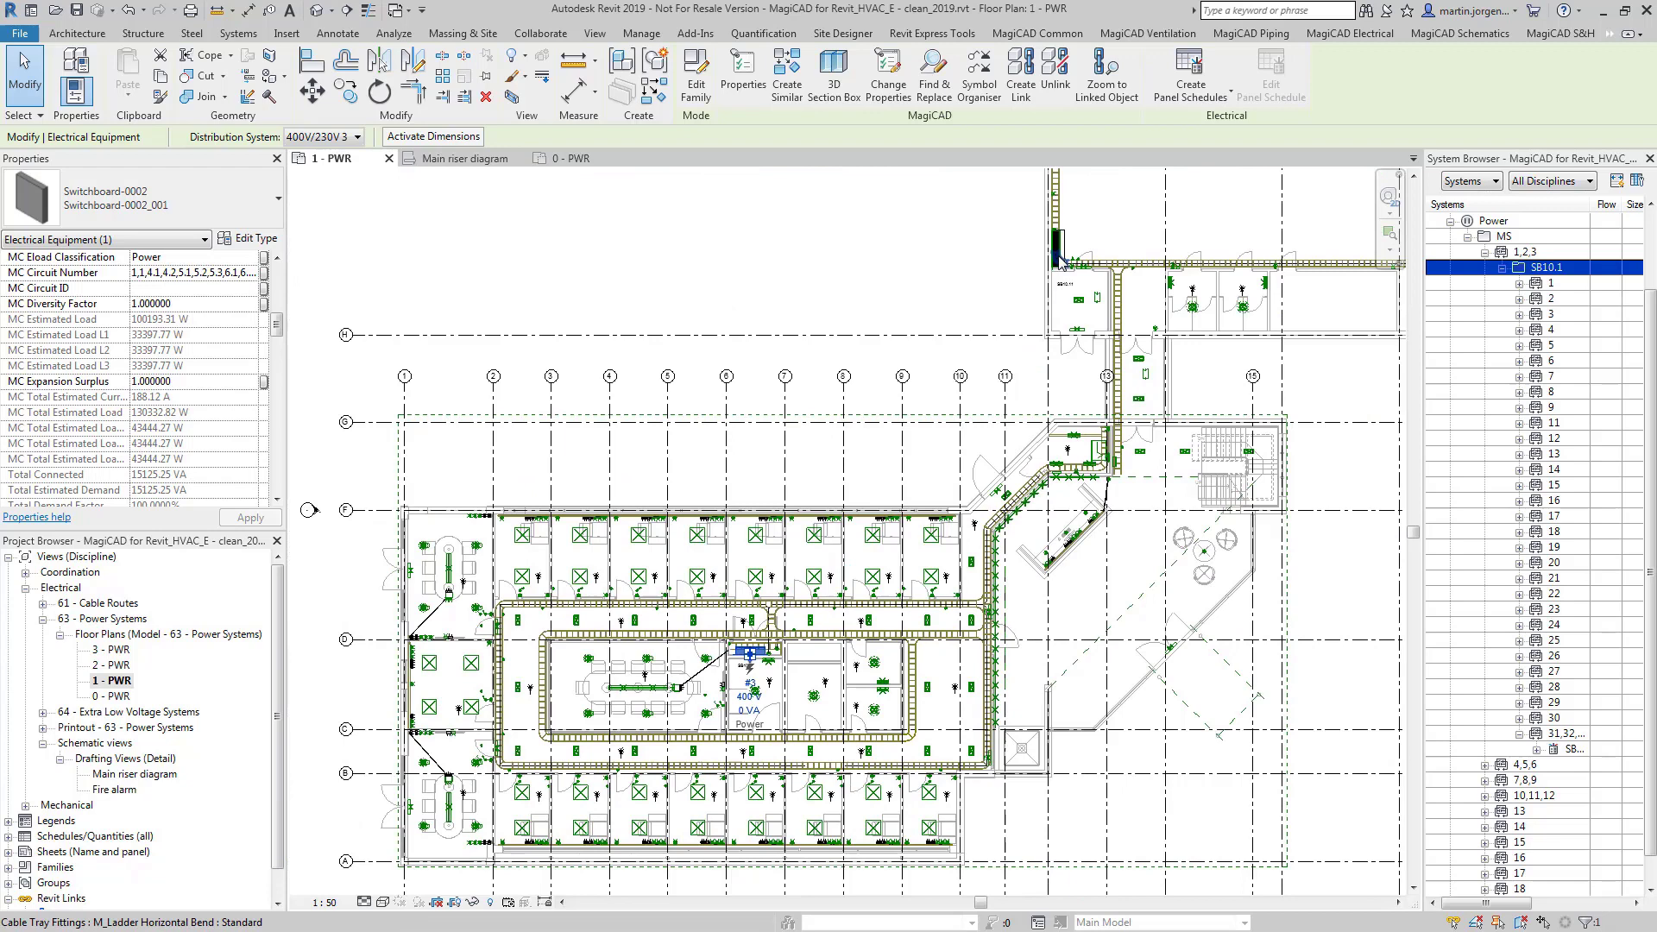
pyautogui.scroll(4, 1054, 259)
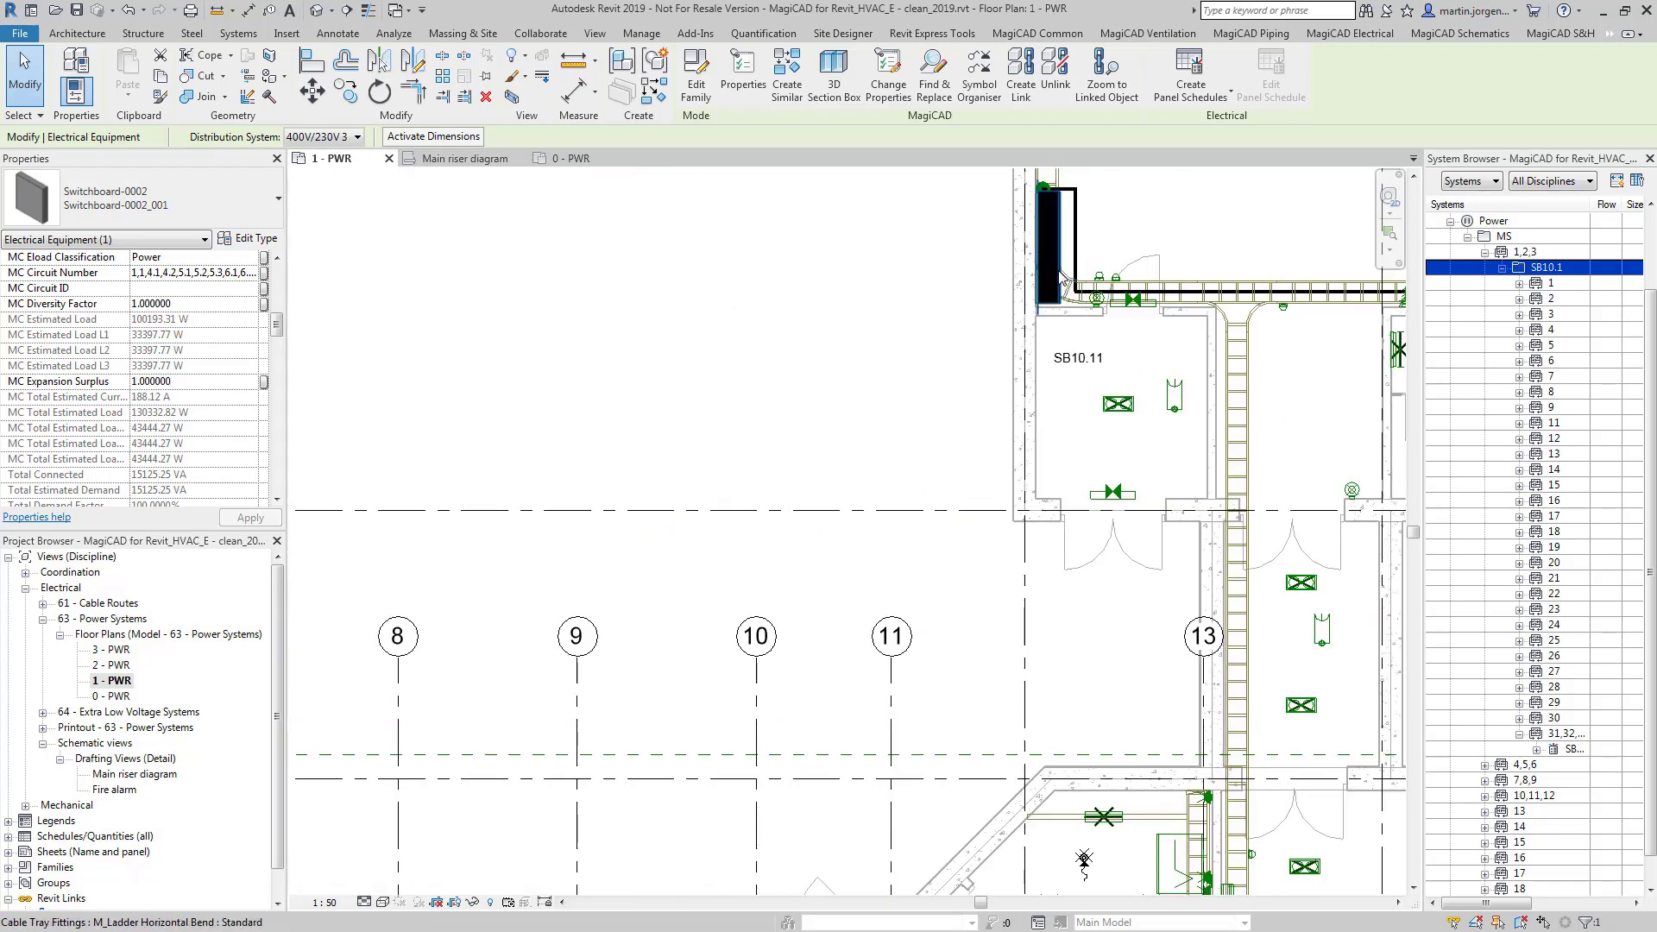
pyautogui.scroll(-2, 1109, 278)
pyautogui.scroll(-3, 1113, 277)
pyautogui.scroll(3, 714, 743)
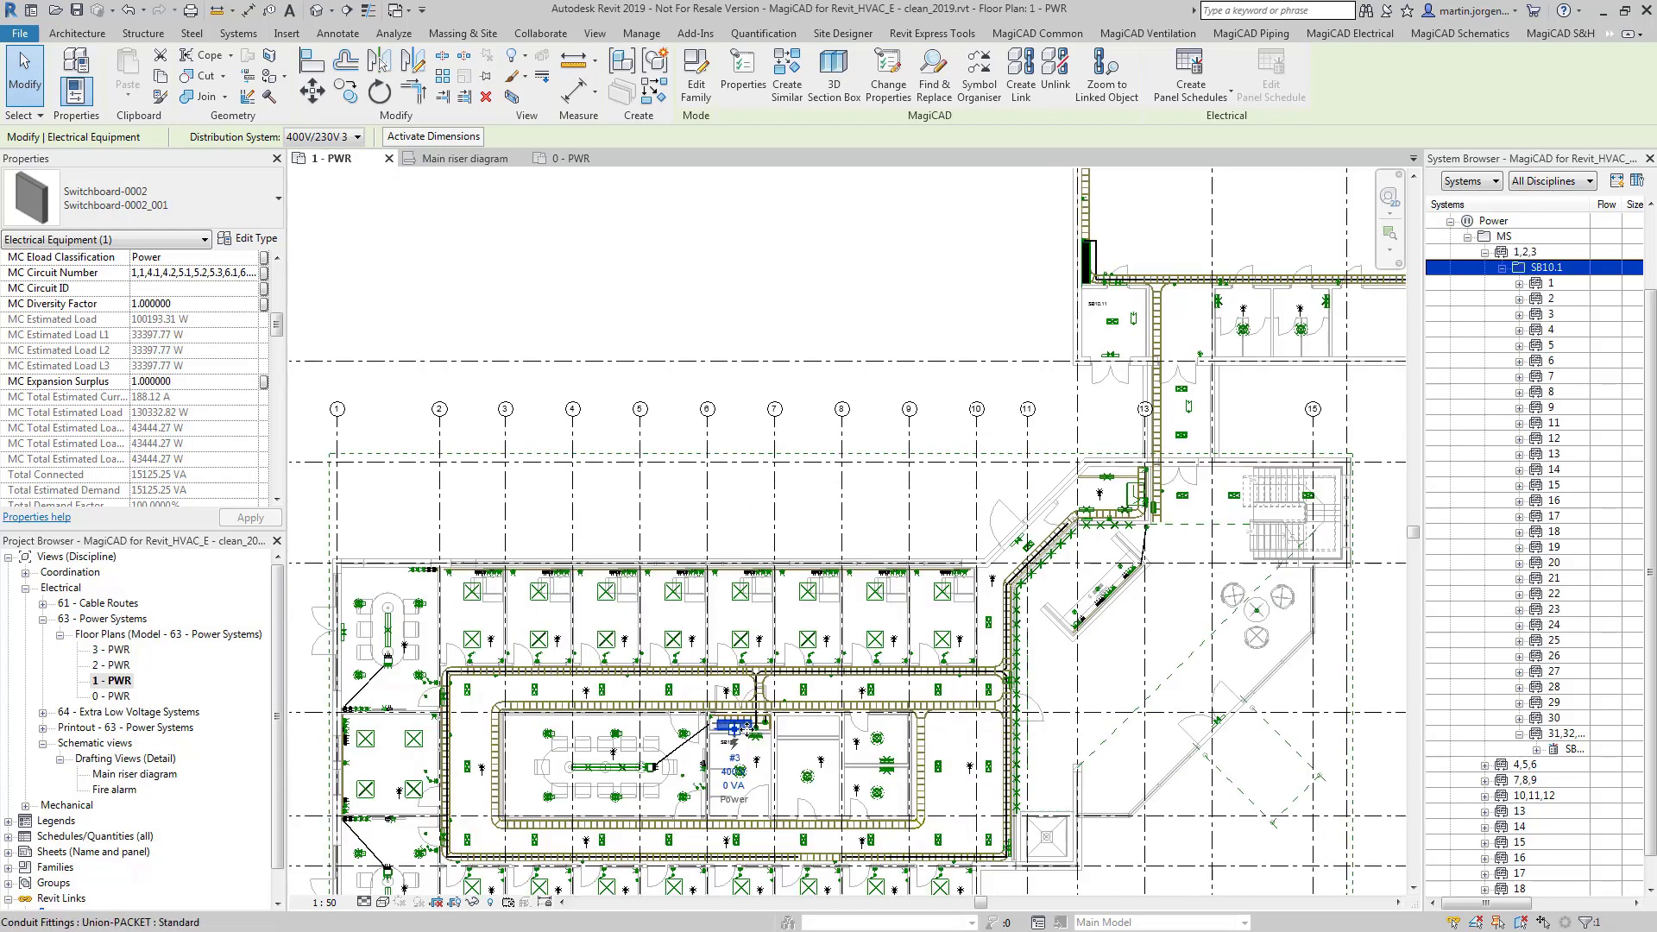
pyautogui.scroll(-1, 714, 744)
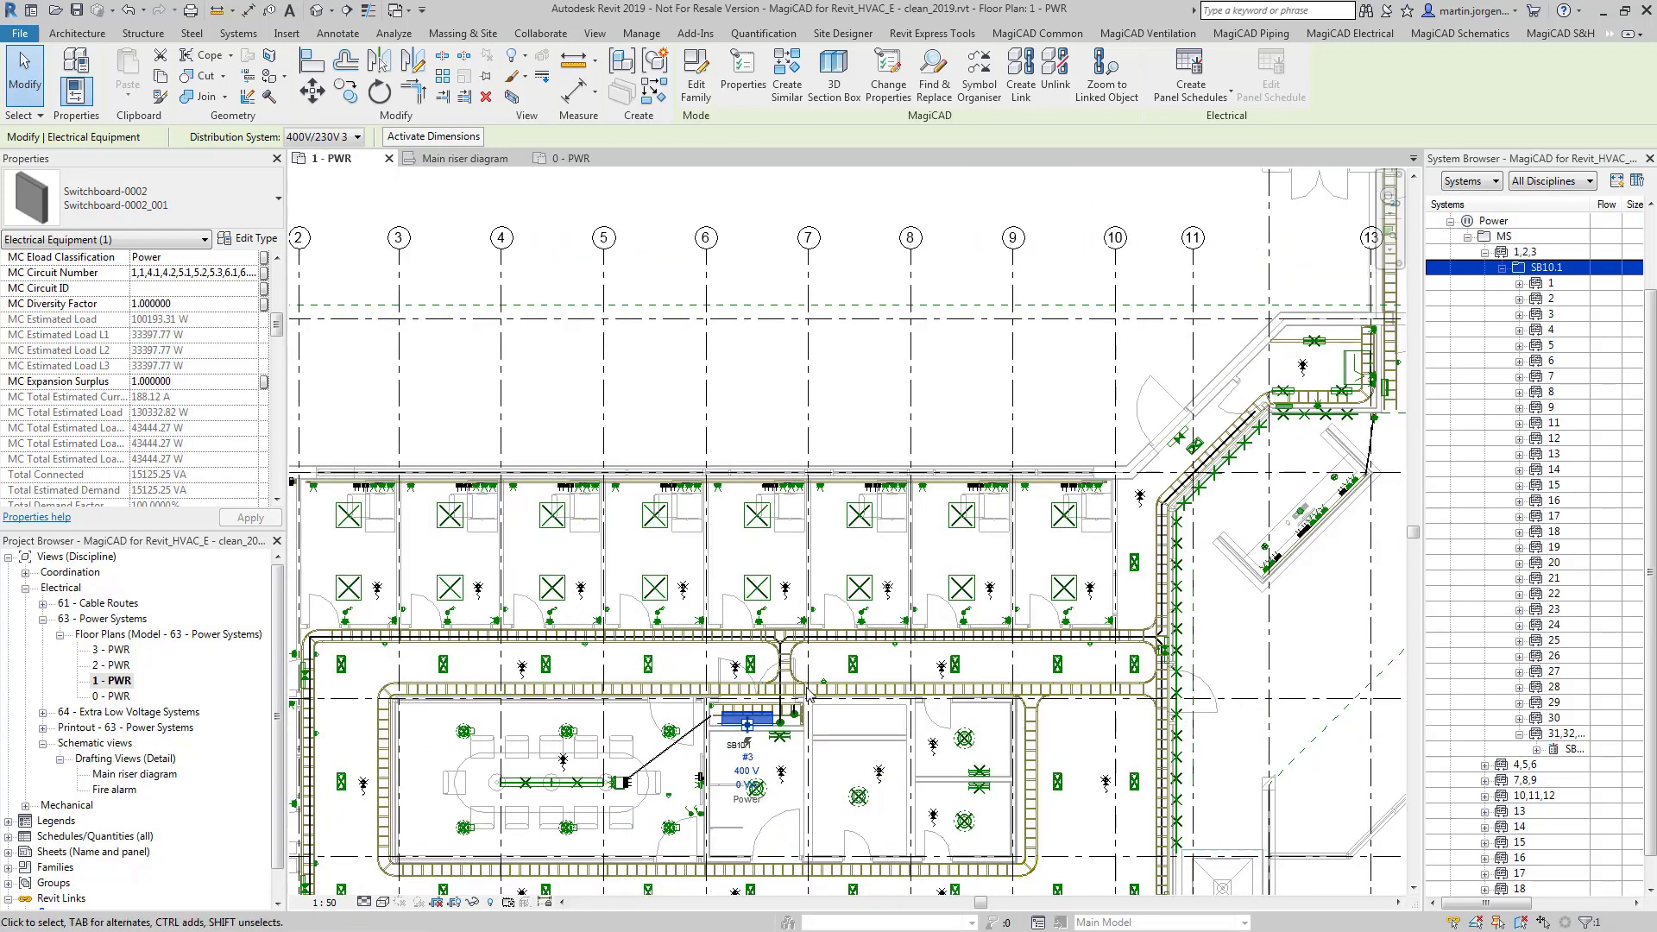
pyautogui.scroll(-2, 737, 694)
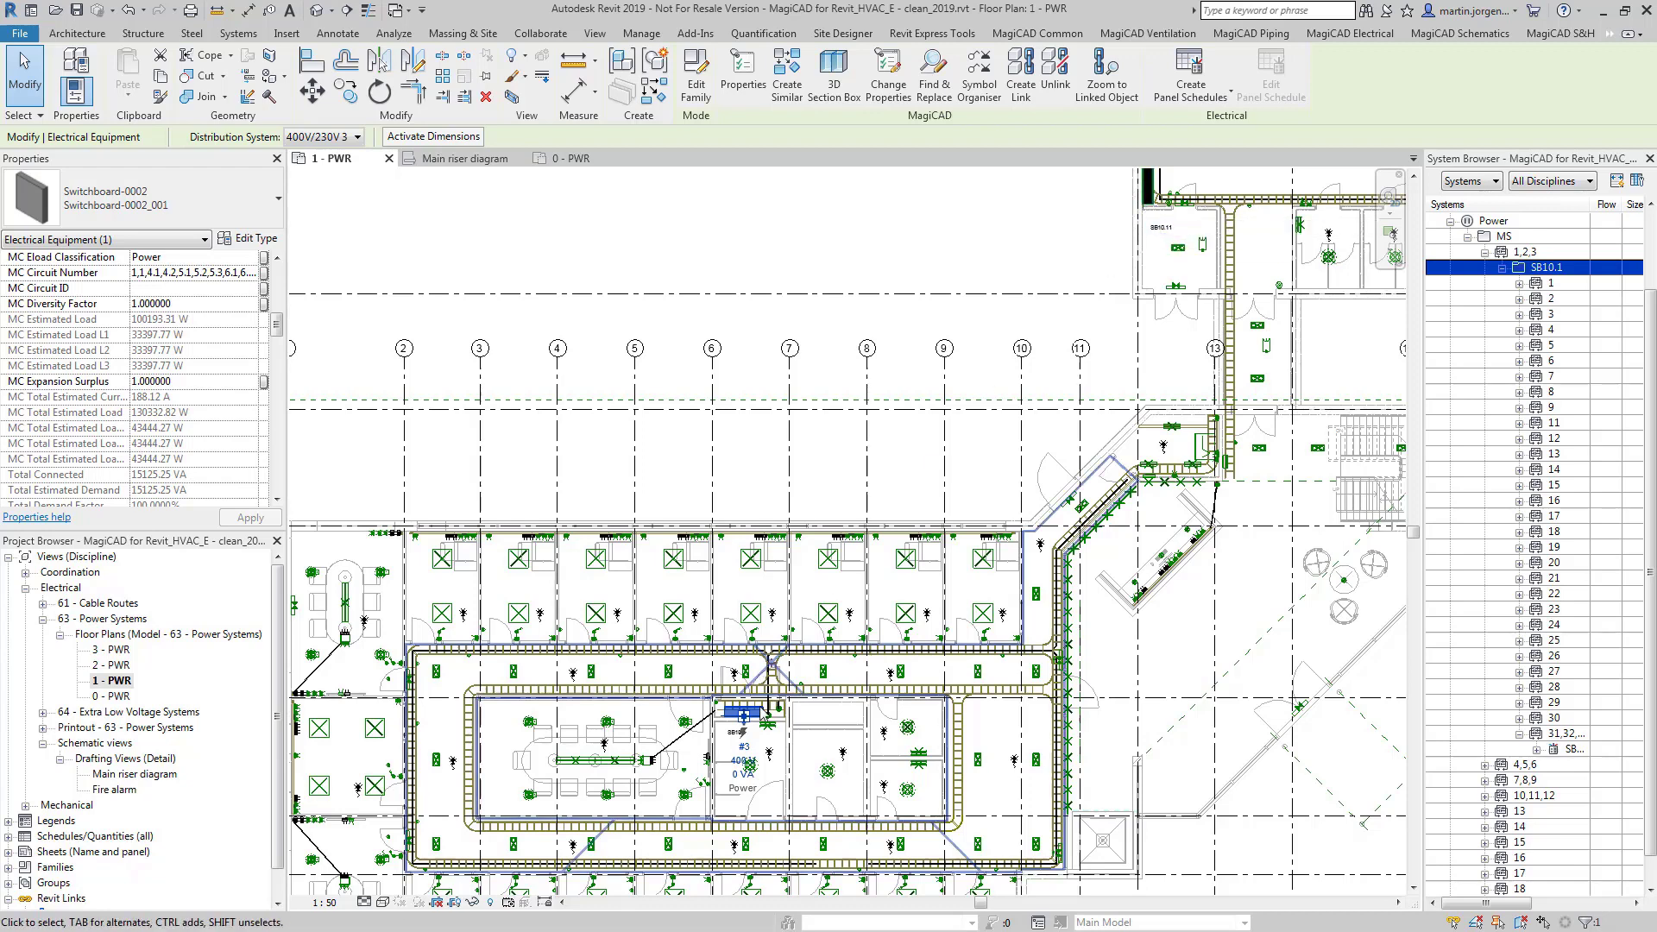
pyautogui.scroll(2, 747, 753)
pyautogui.scroll(2, 740, 719)
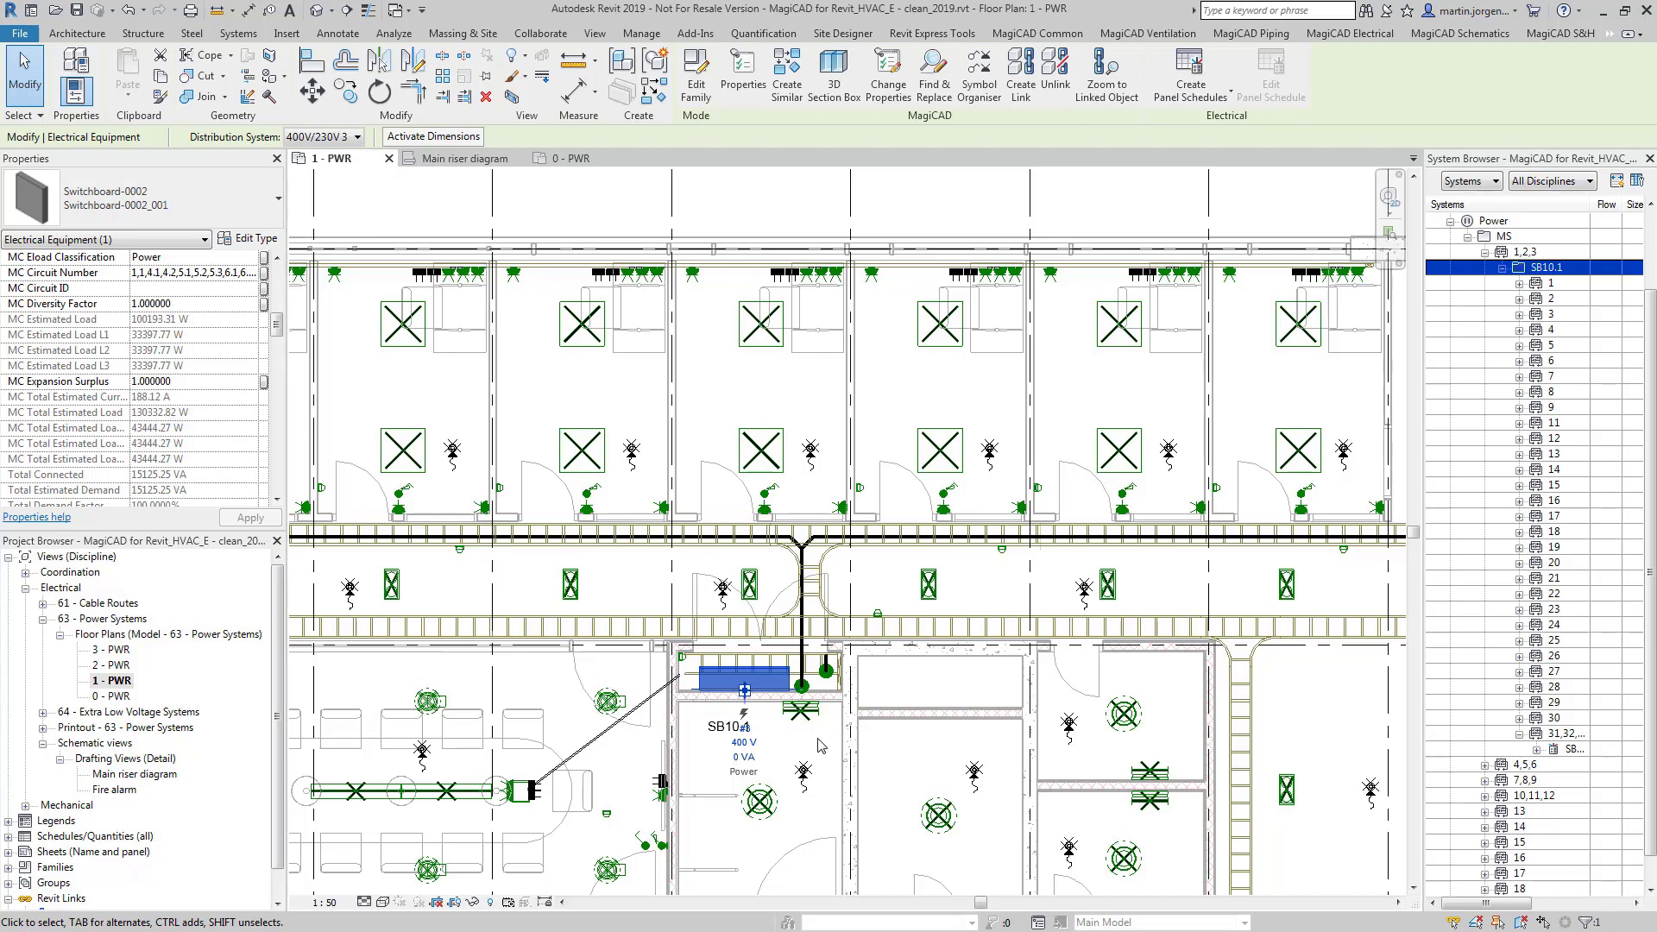
pyautogui.click(1322, 37)
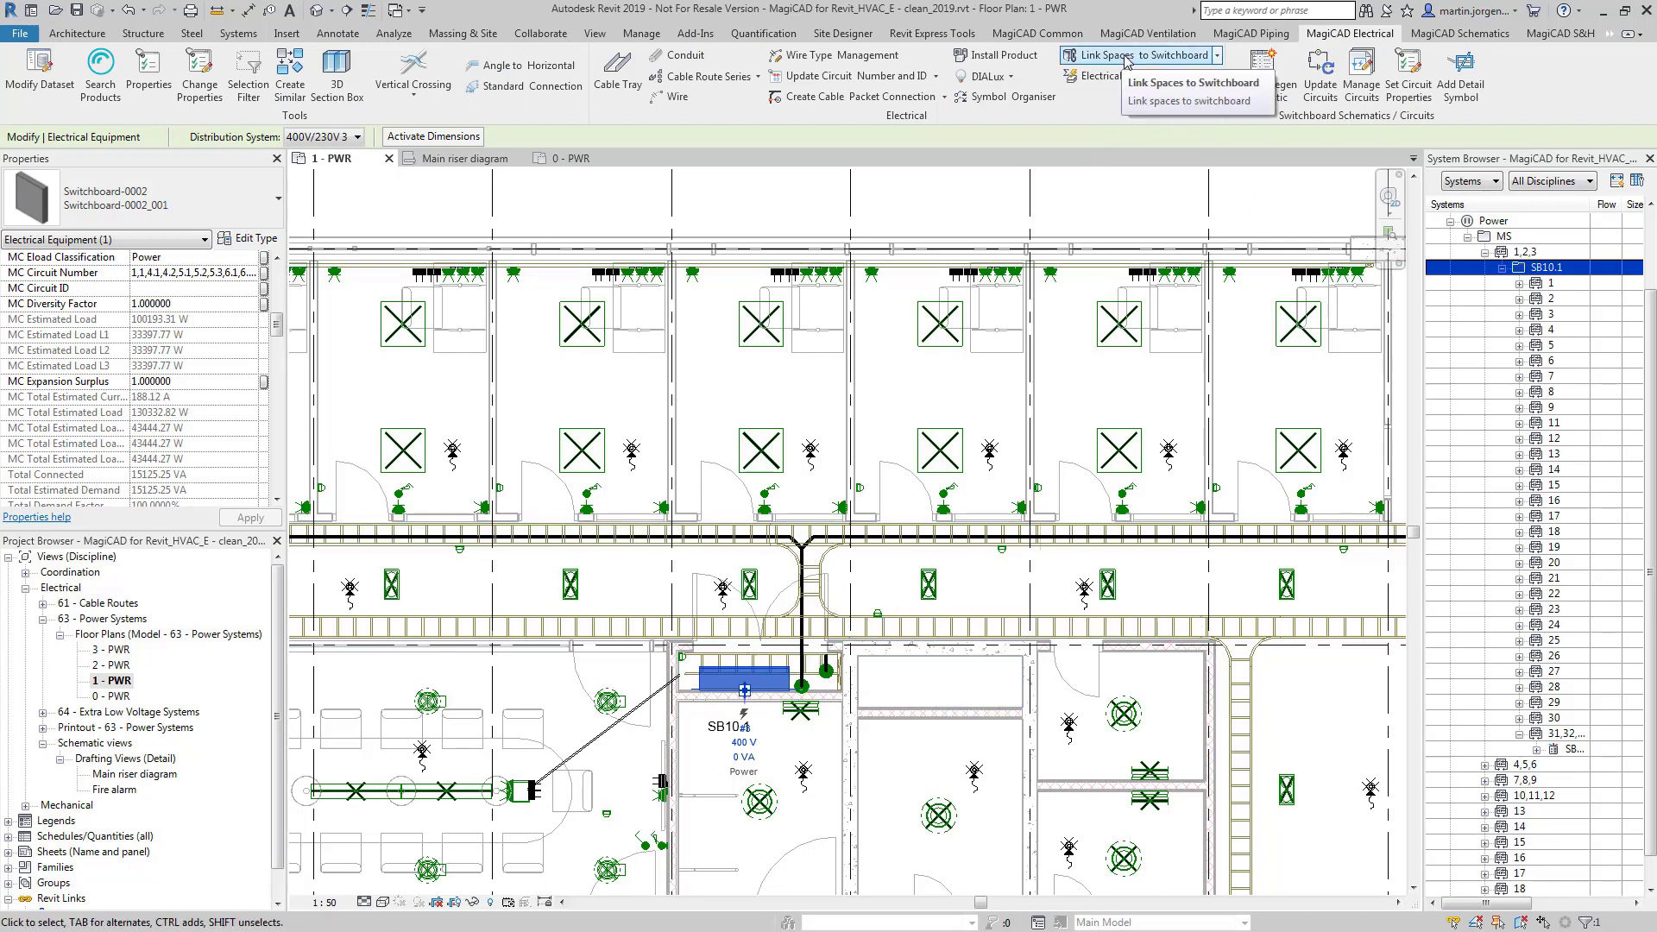
pyautogui.click(1072, 390)
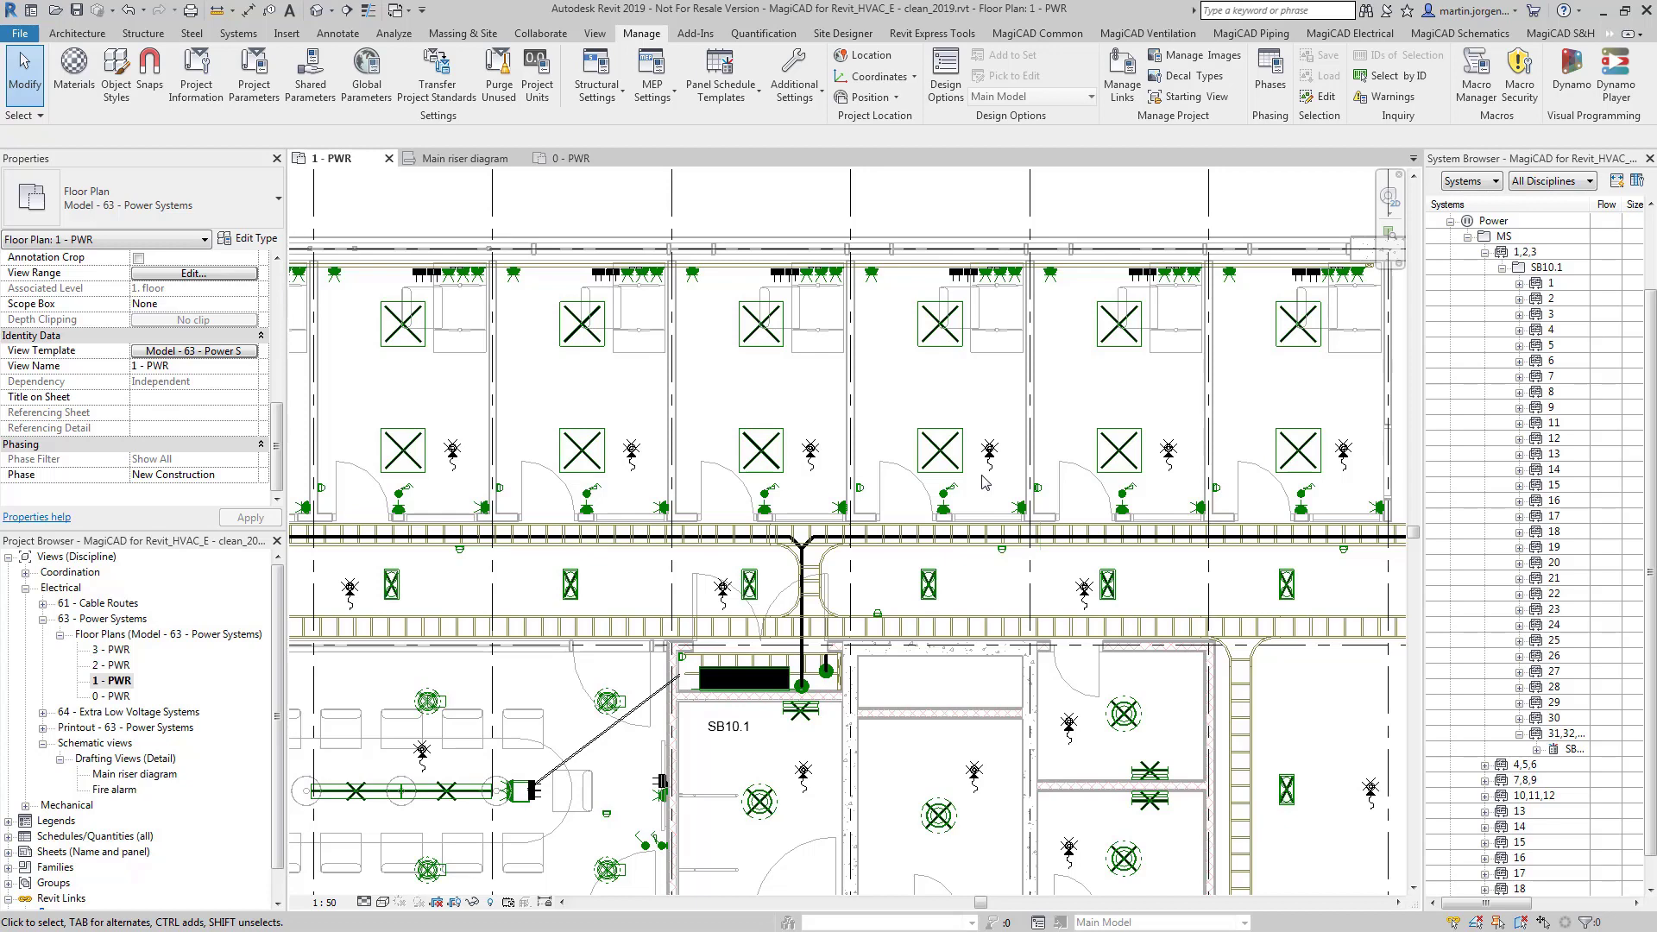
pyautogui.click(738, 694)
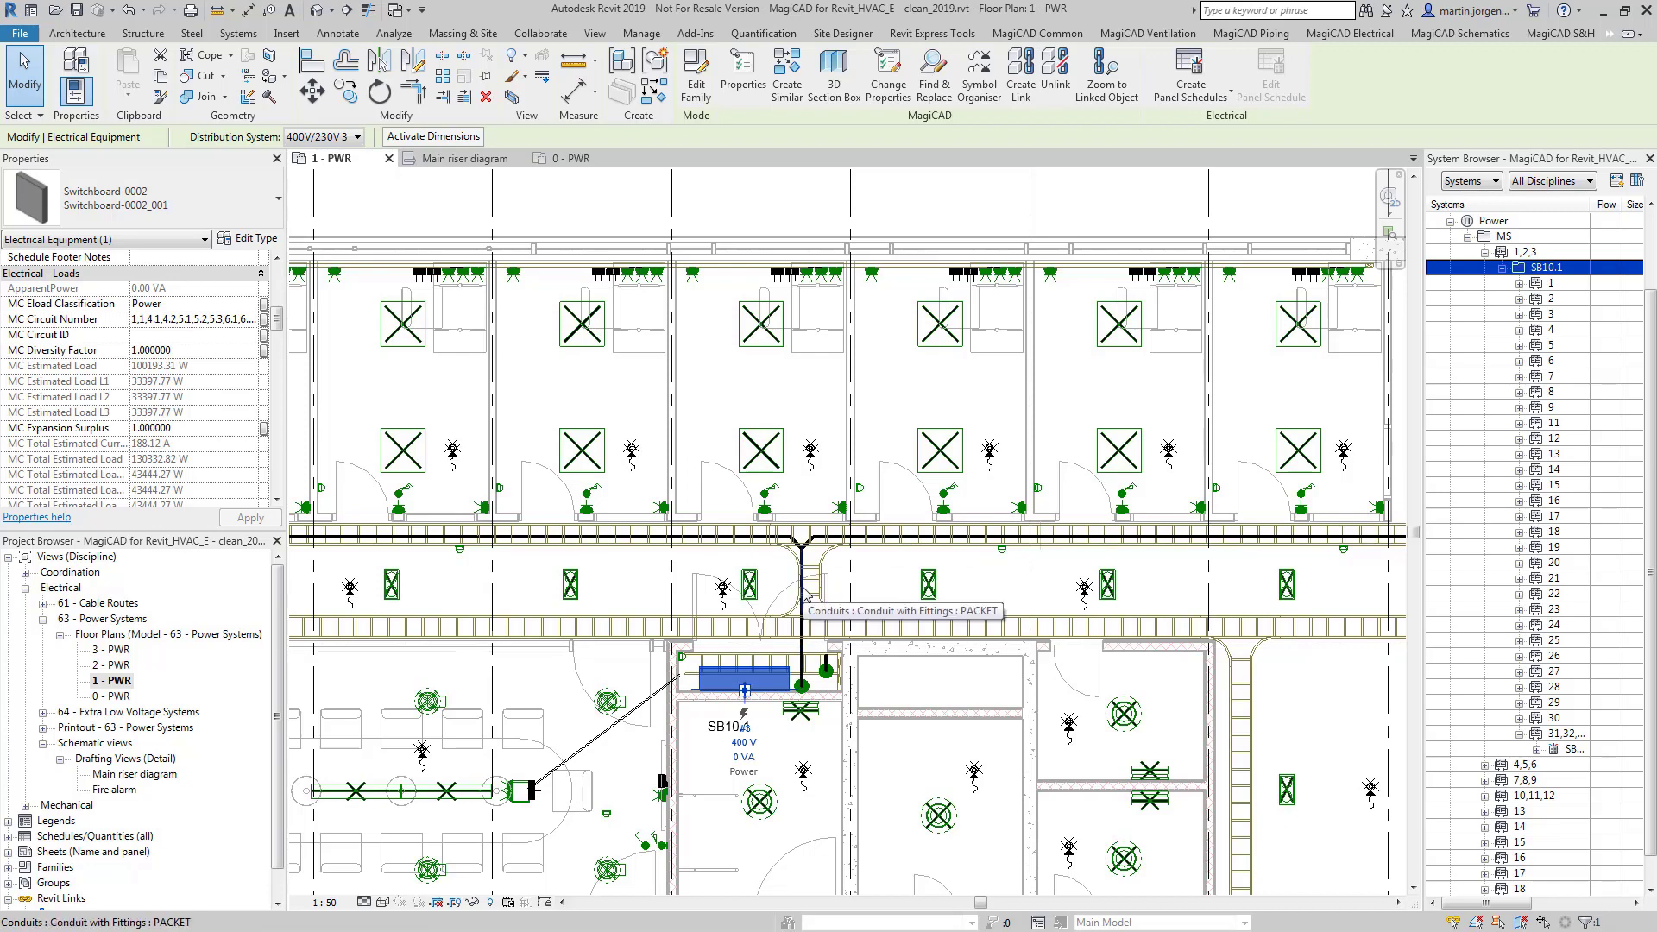
pyautogui.press('Tab')
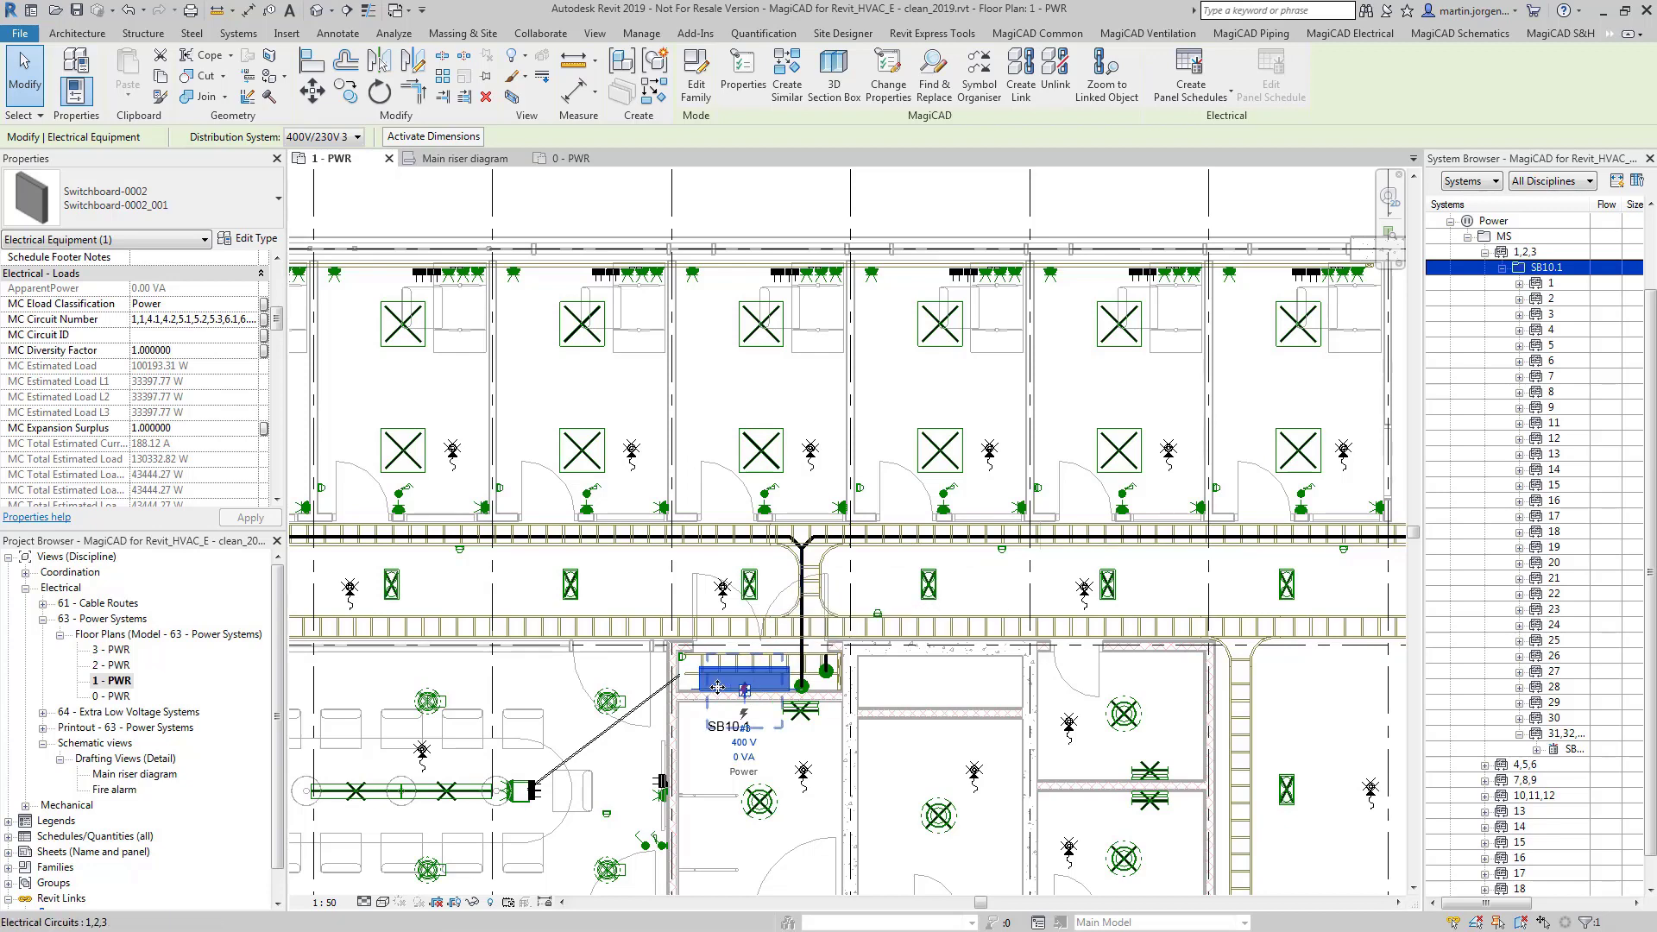
# - Inspect circuit 1,2,3's load and cable properties feeding SB10.1, then clear the selection
pyautogui.click(717, 687)
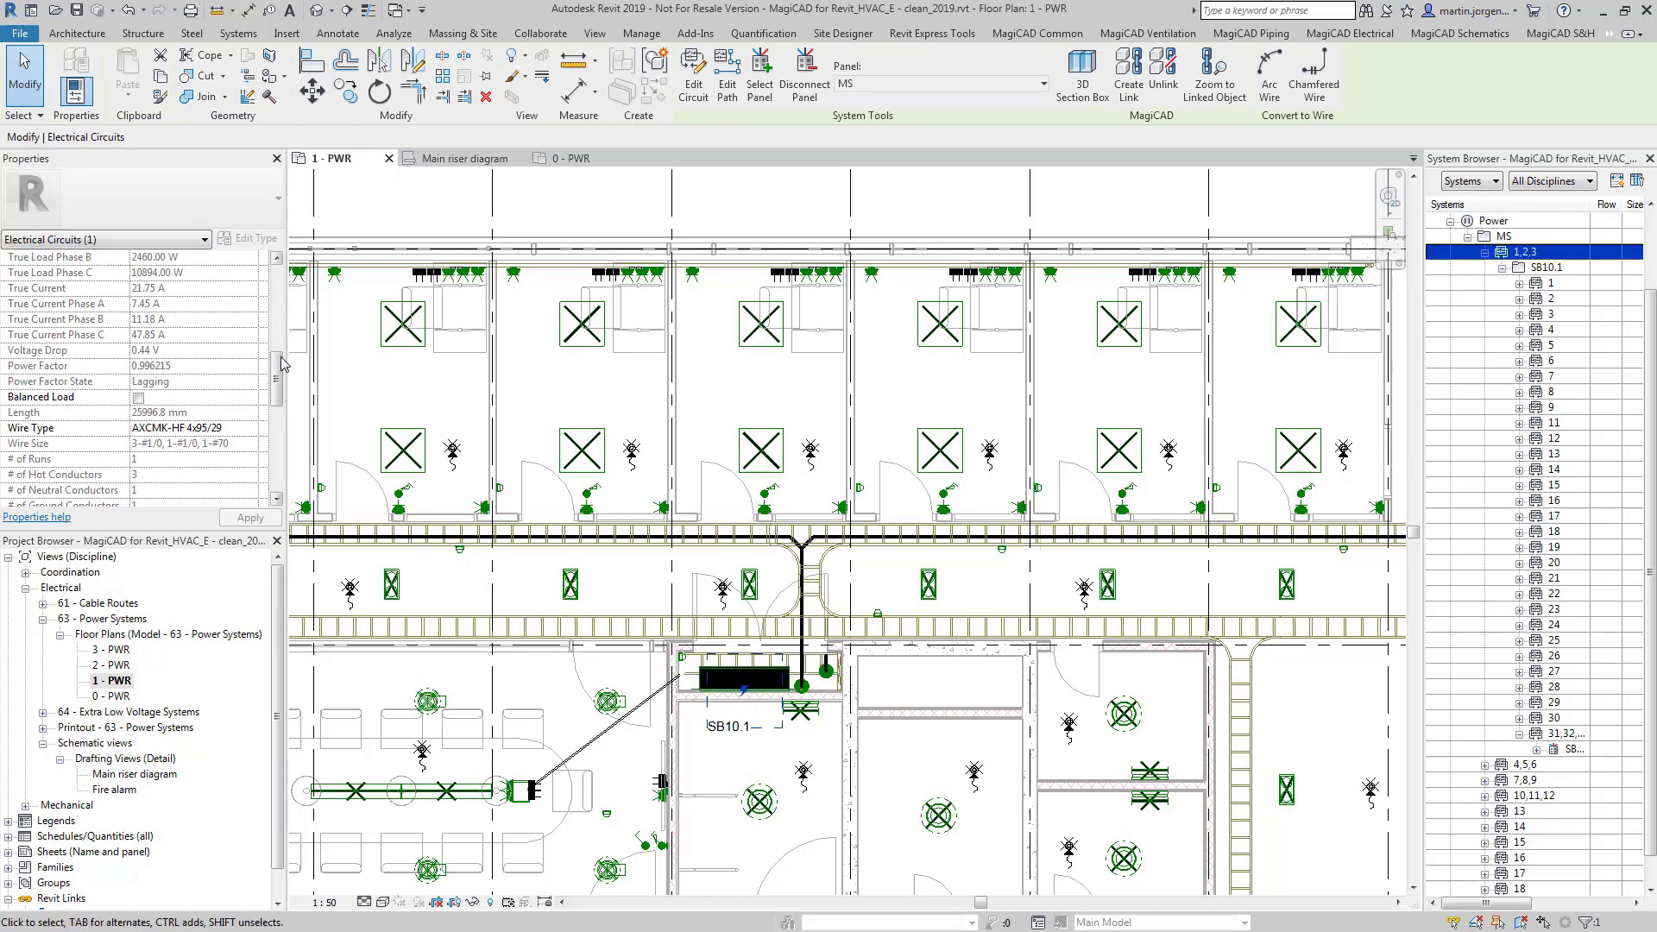
pyautogui.moveTo(281, 362); pyautogui.dragTo(276, 258)
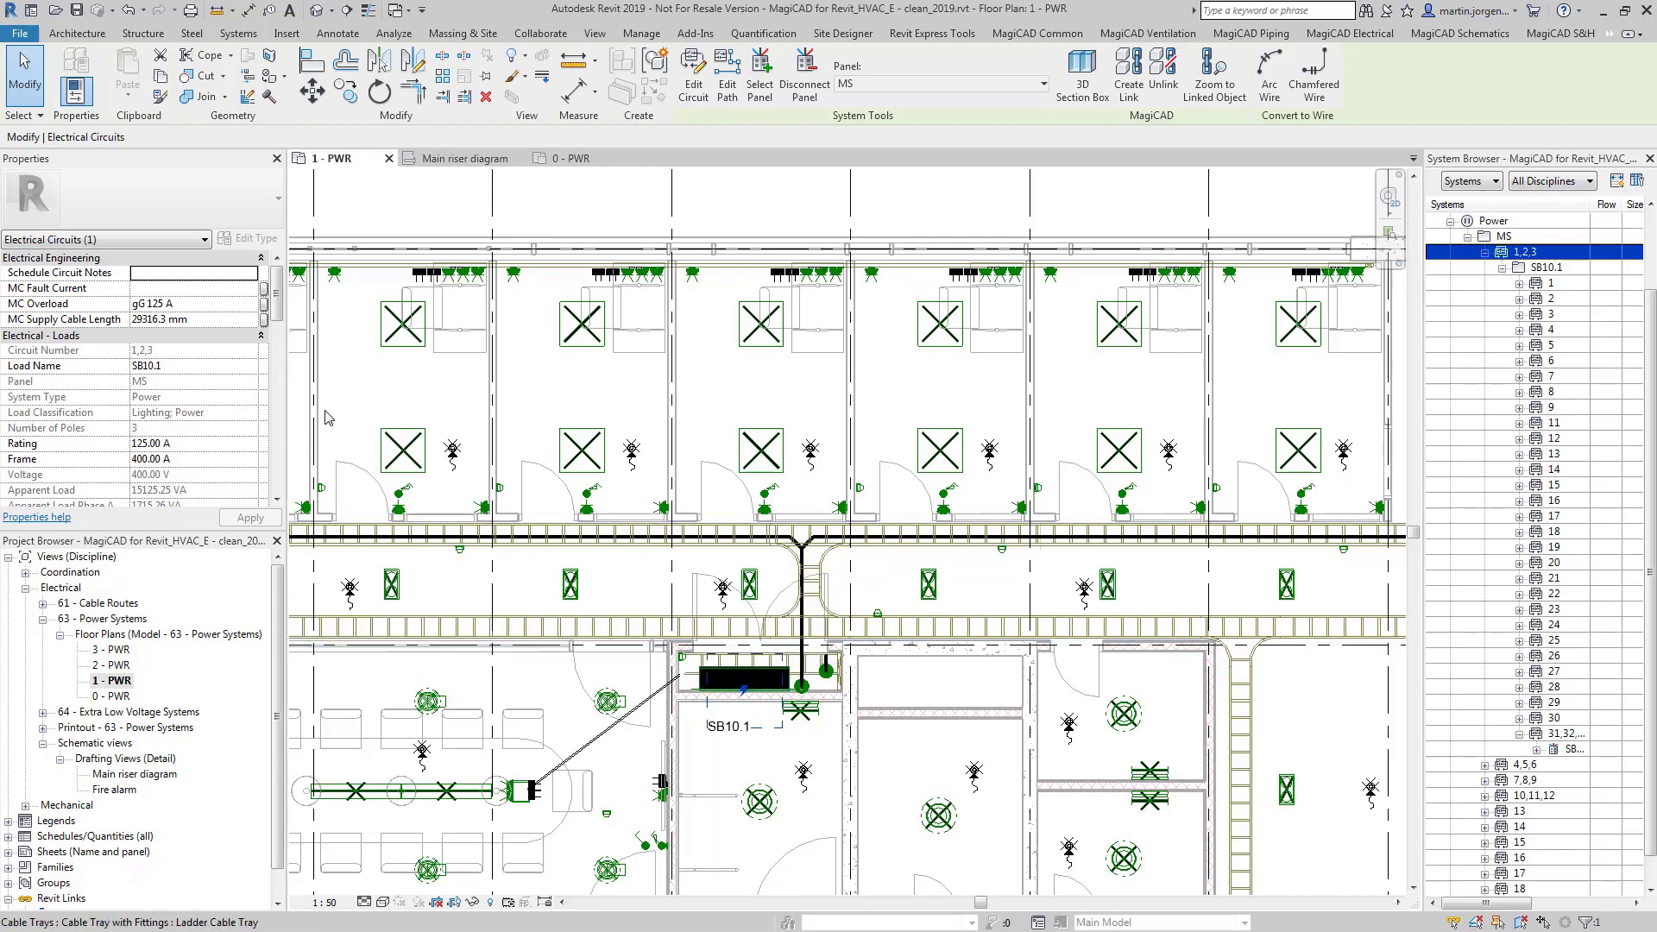
pyautogui.press('Escape')
pyautogui.scroll(2, 757, 316)
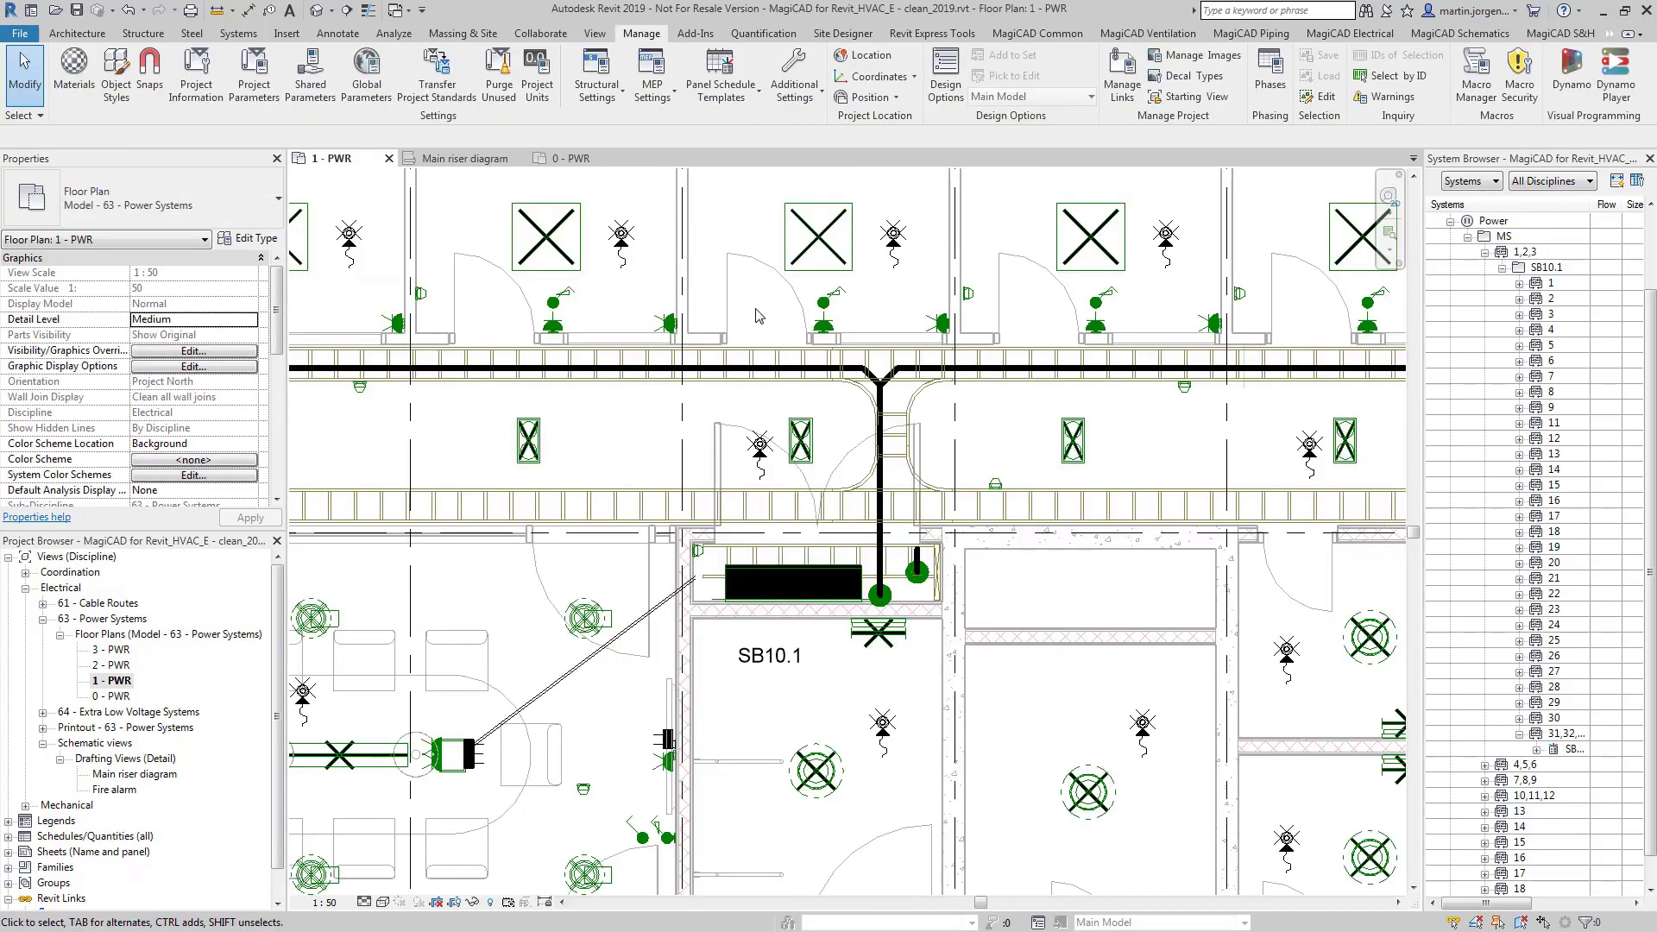
# - Launch Electrical Calculations from the MagiCAD Electrical tab to show the MS network's 400 V source
pyautogui.click(1325, 33)
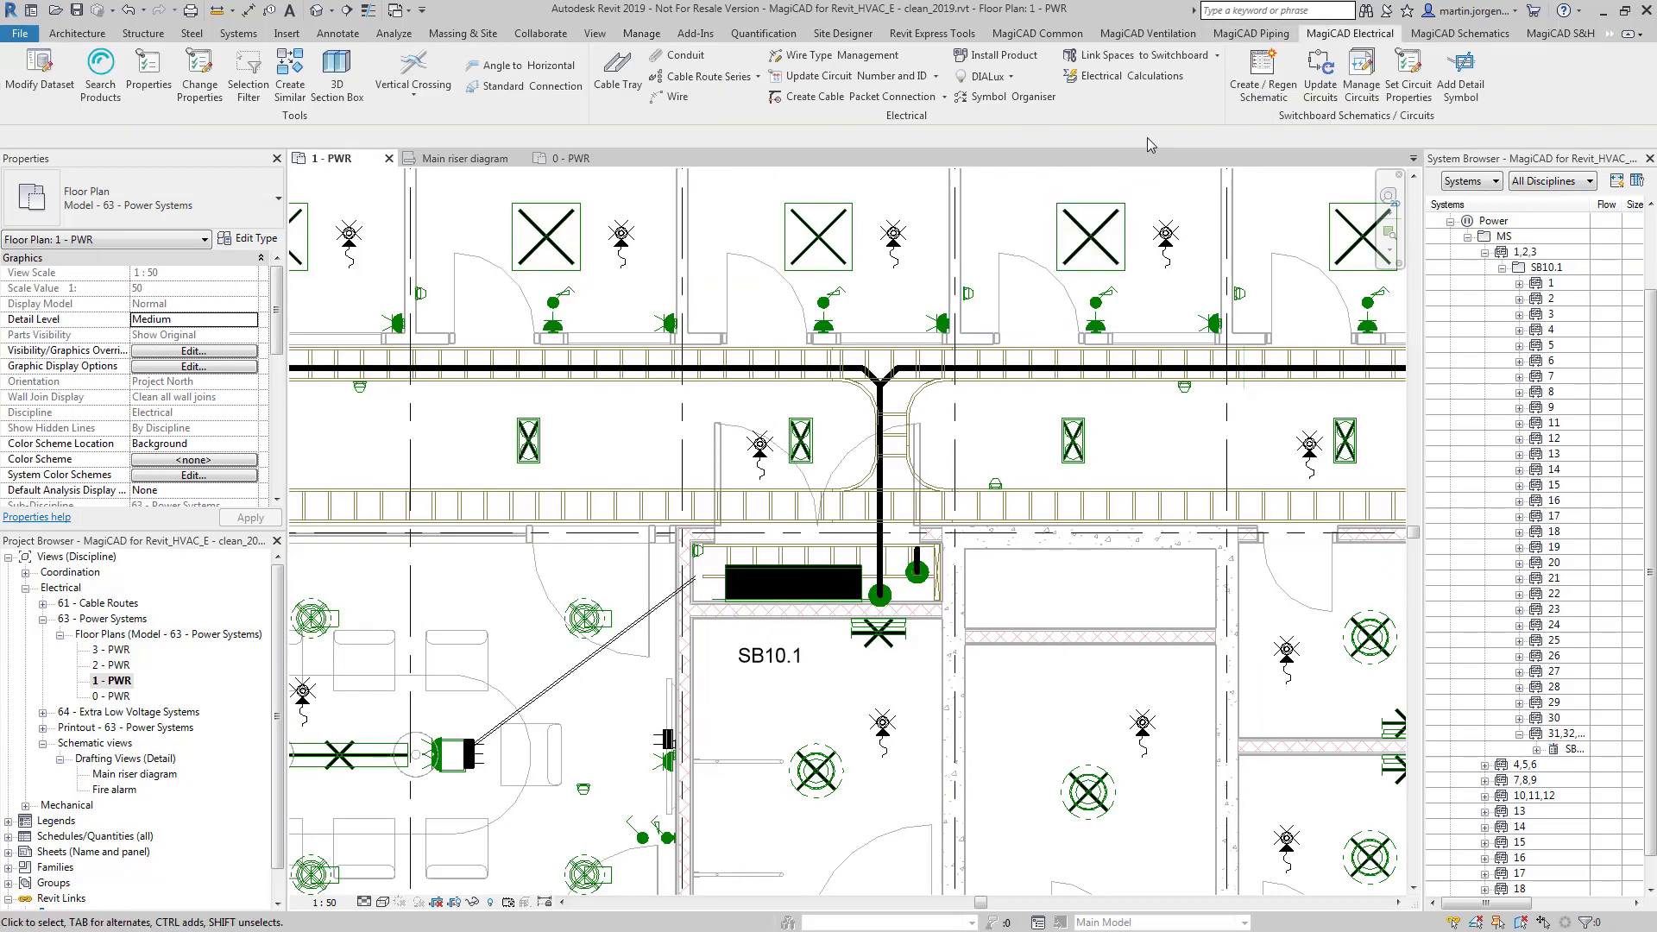
pyautogui.click(1135, 82)
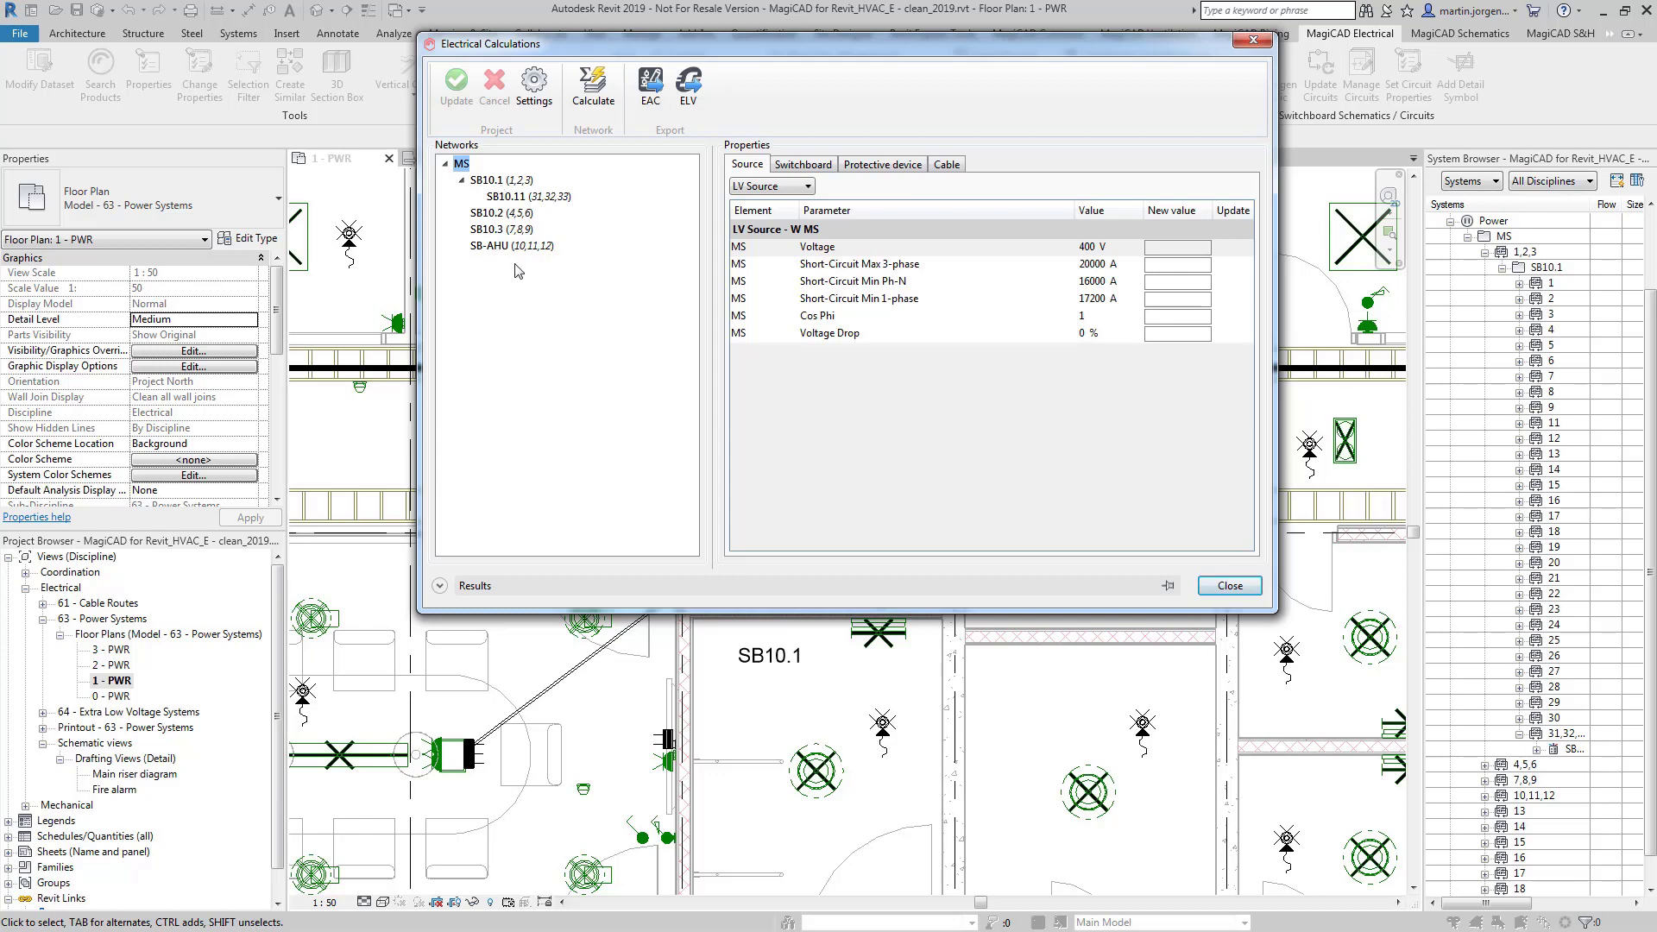
pyautogui.click(534, 87)
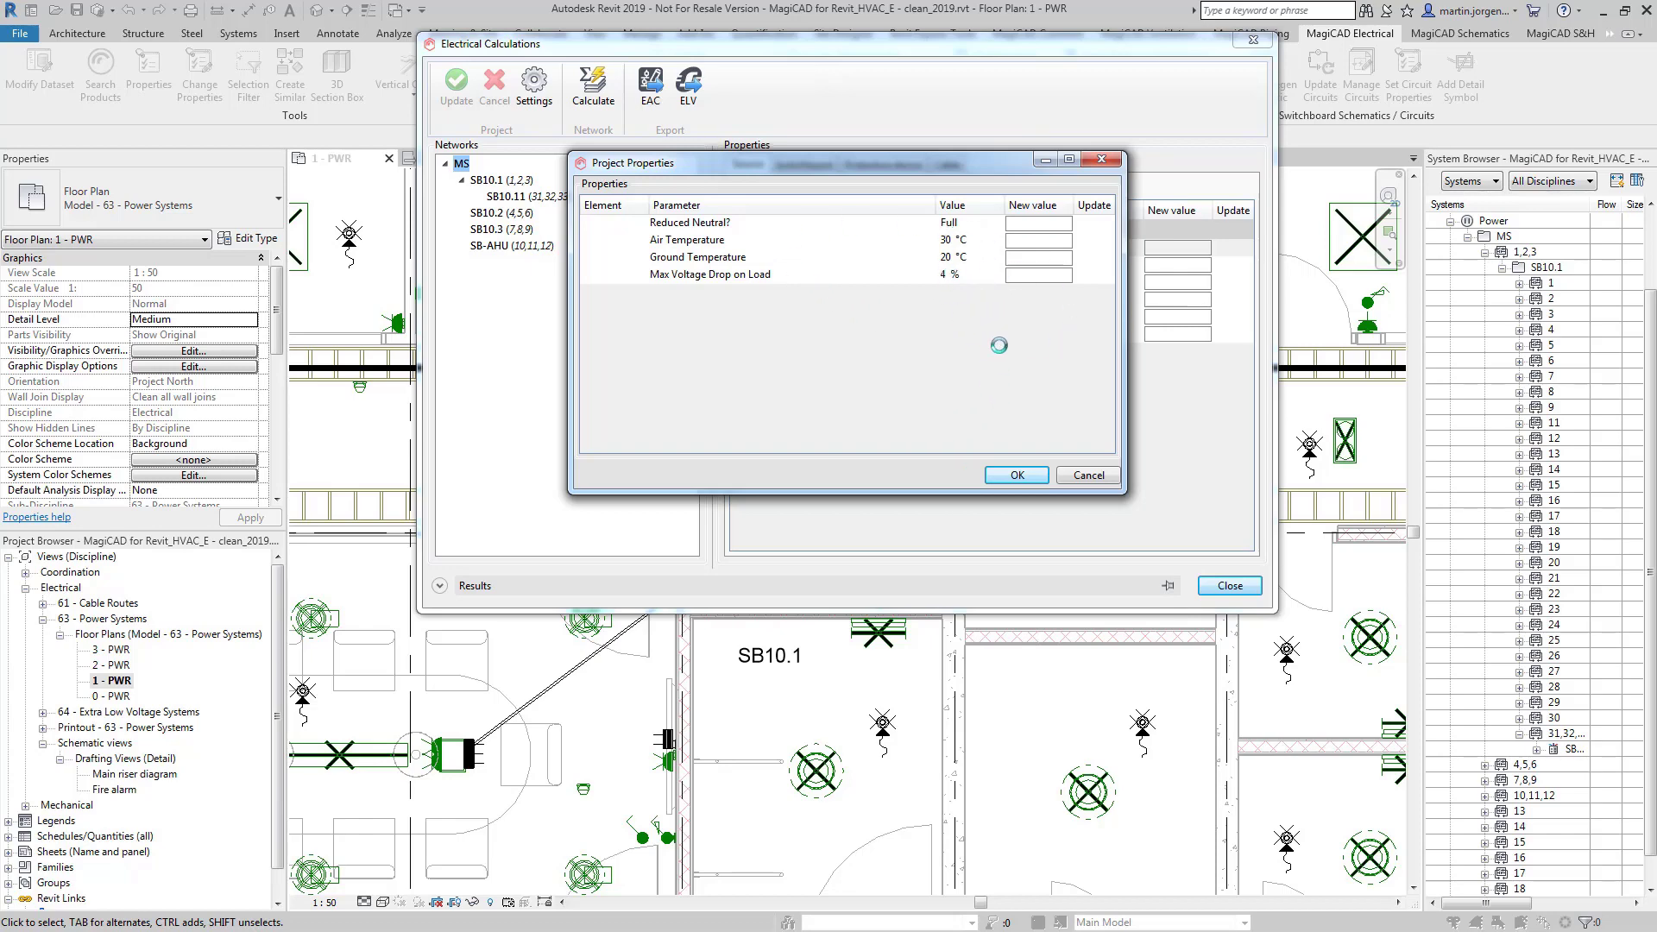
pyautogui.click(1024, 476)
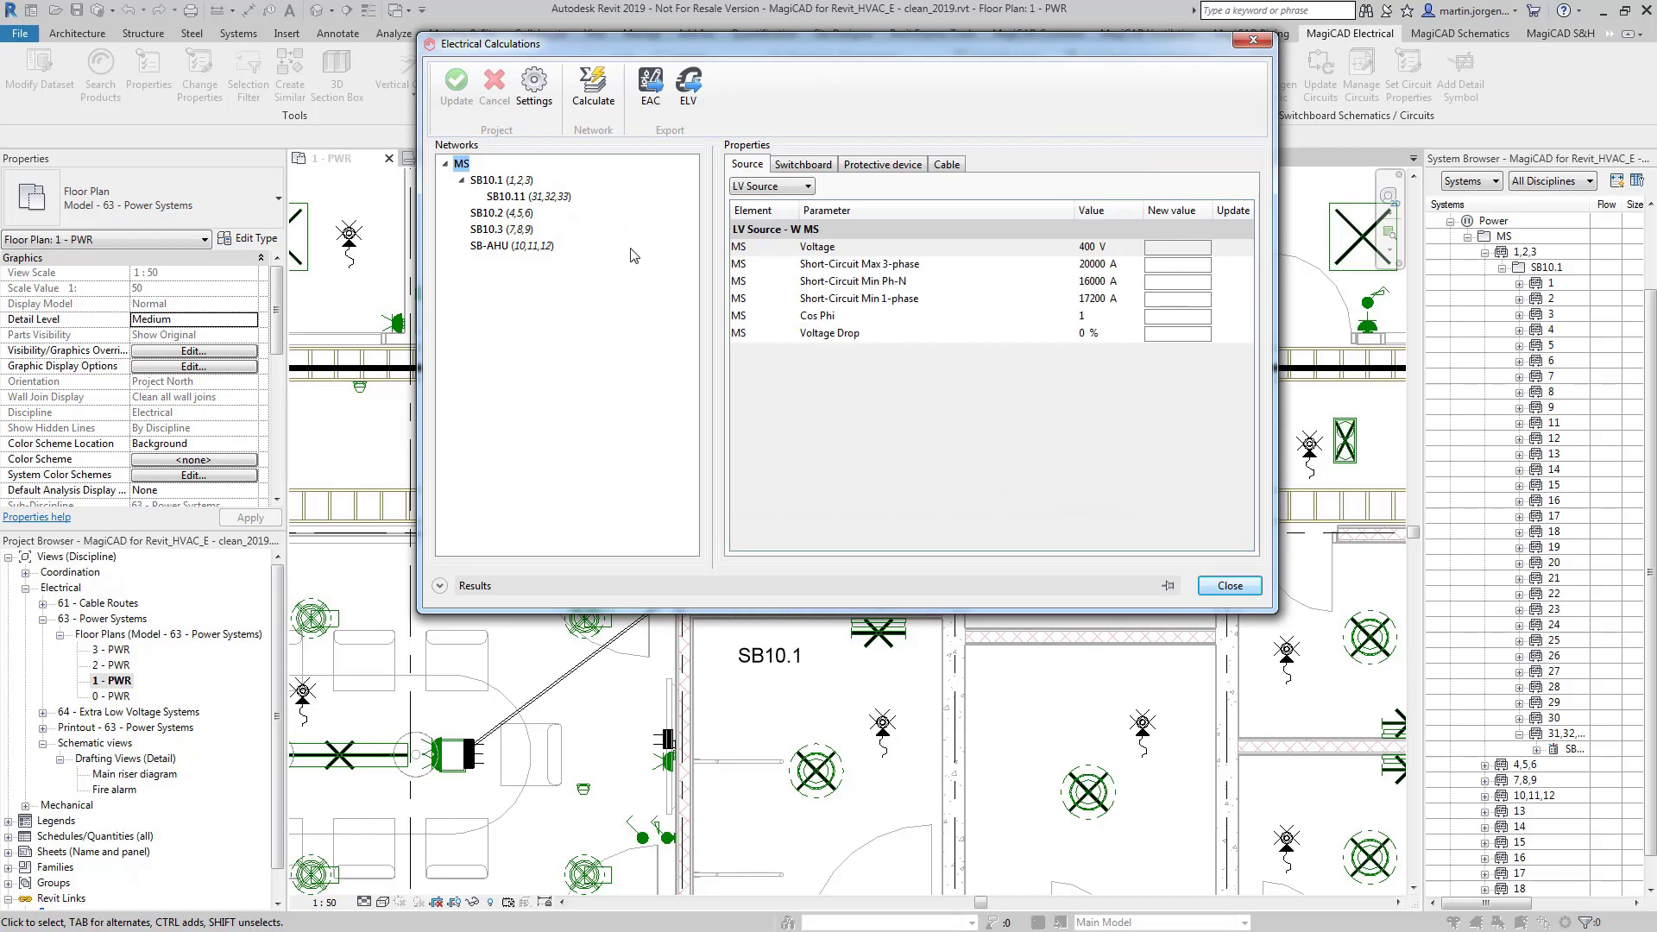
# - Check SB10.1's switchboard and cable inputs, then MS's cable: 5 m, 2 % drop, 300 mm² max
pyautogui.click(501, 180)
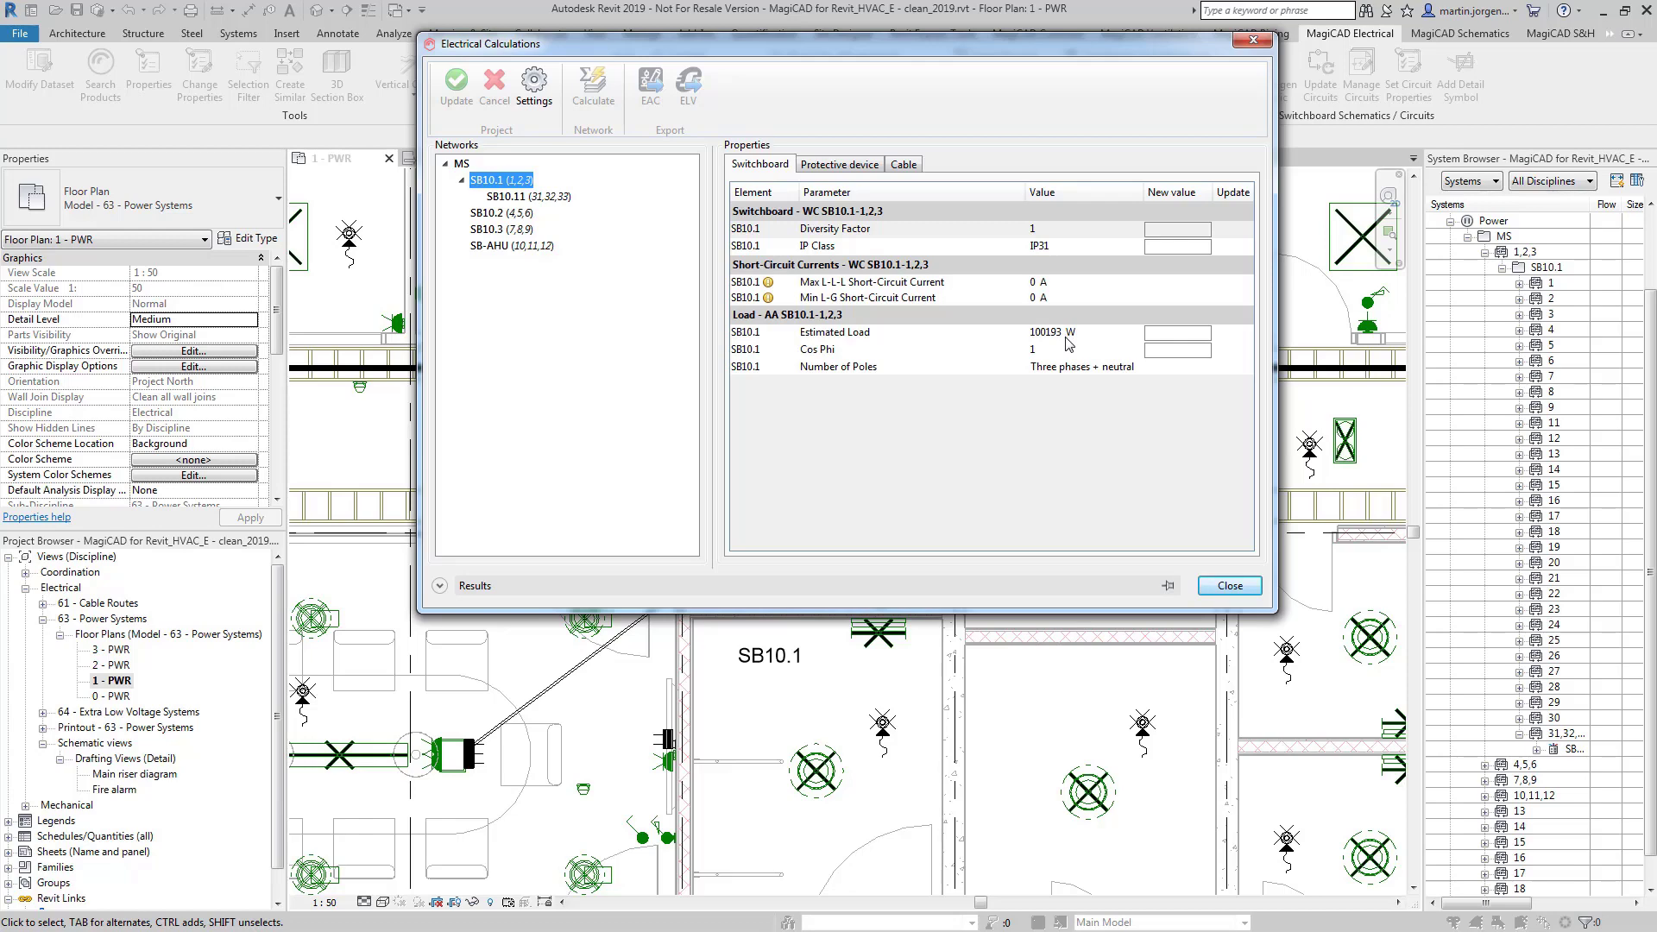
pyautogui.click(920, 169)
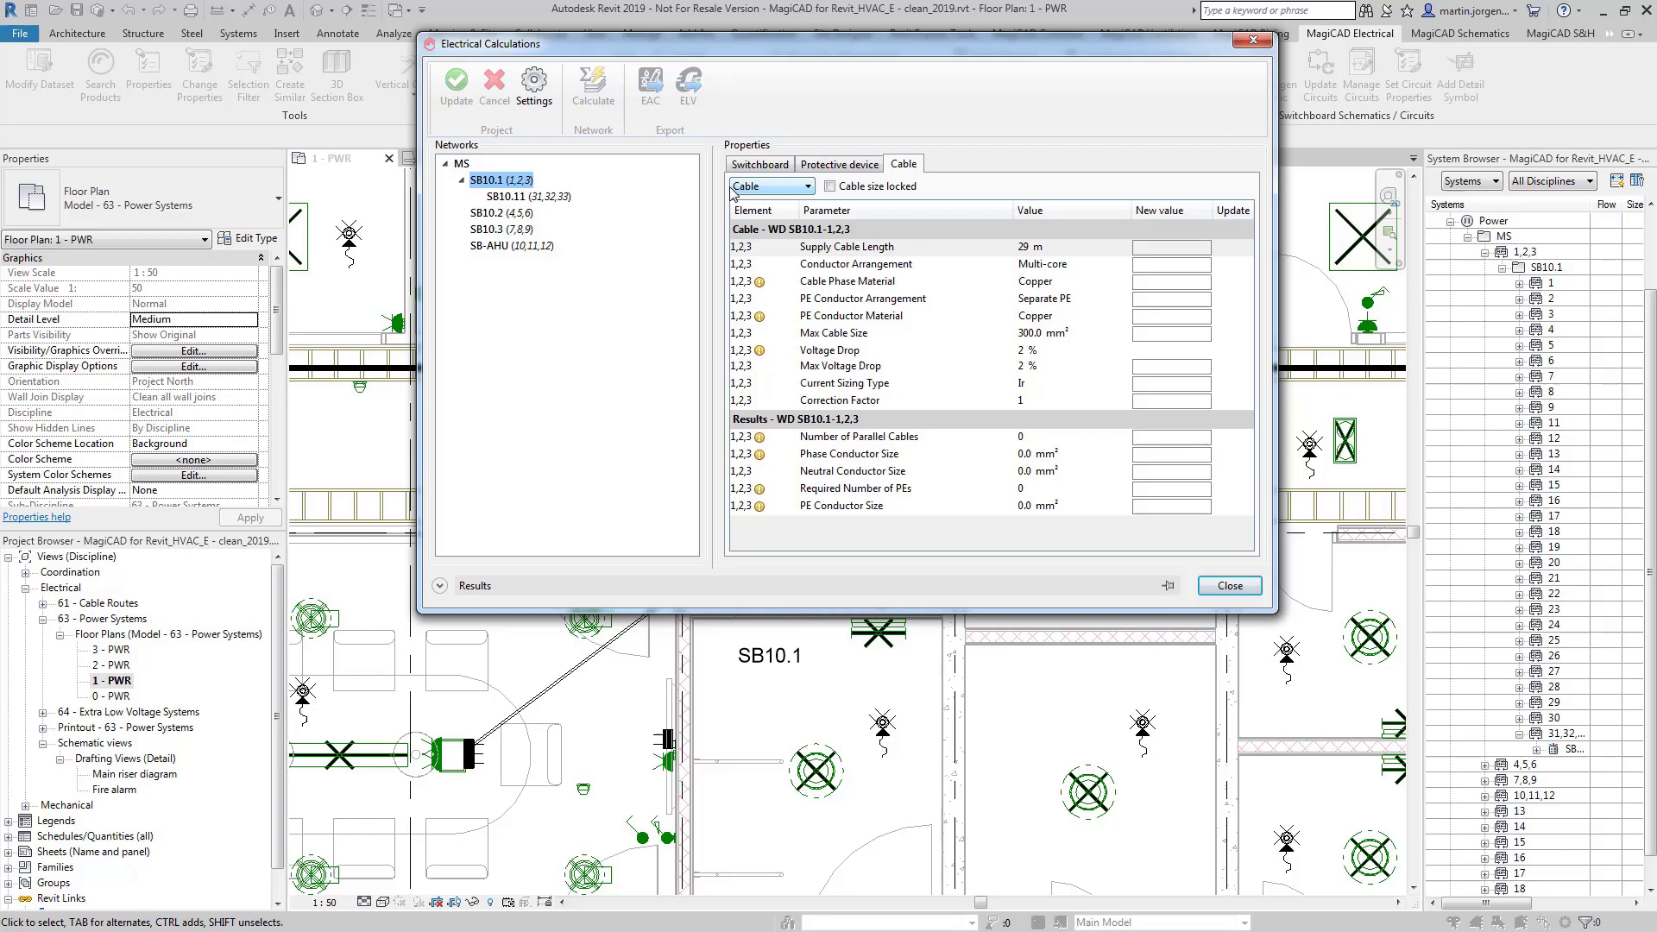
pyautogui.click(462, 165)
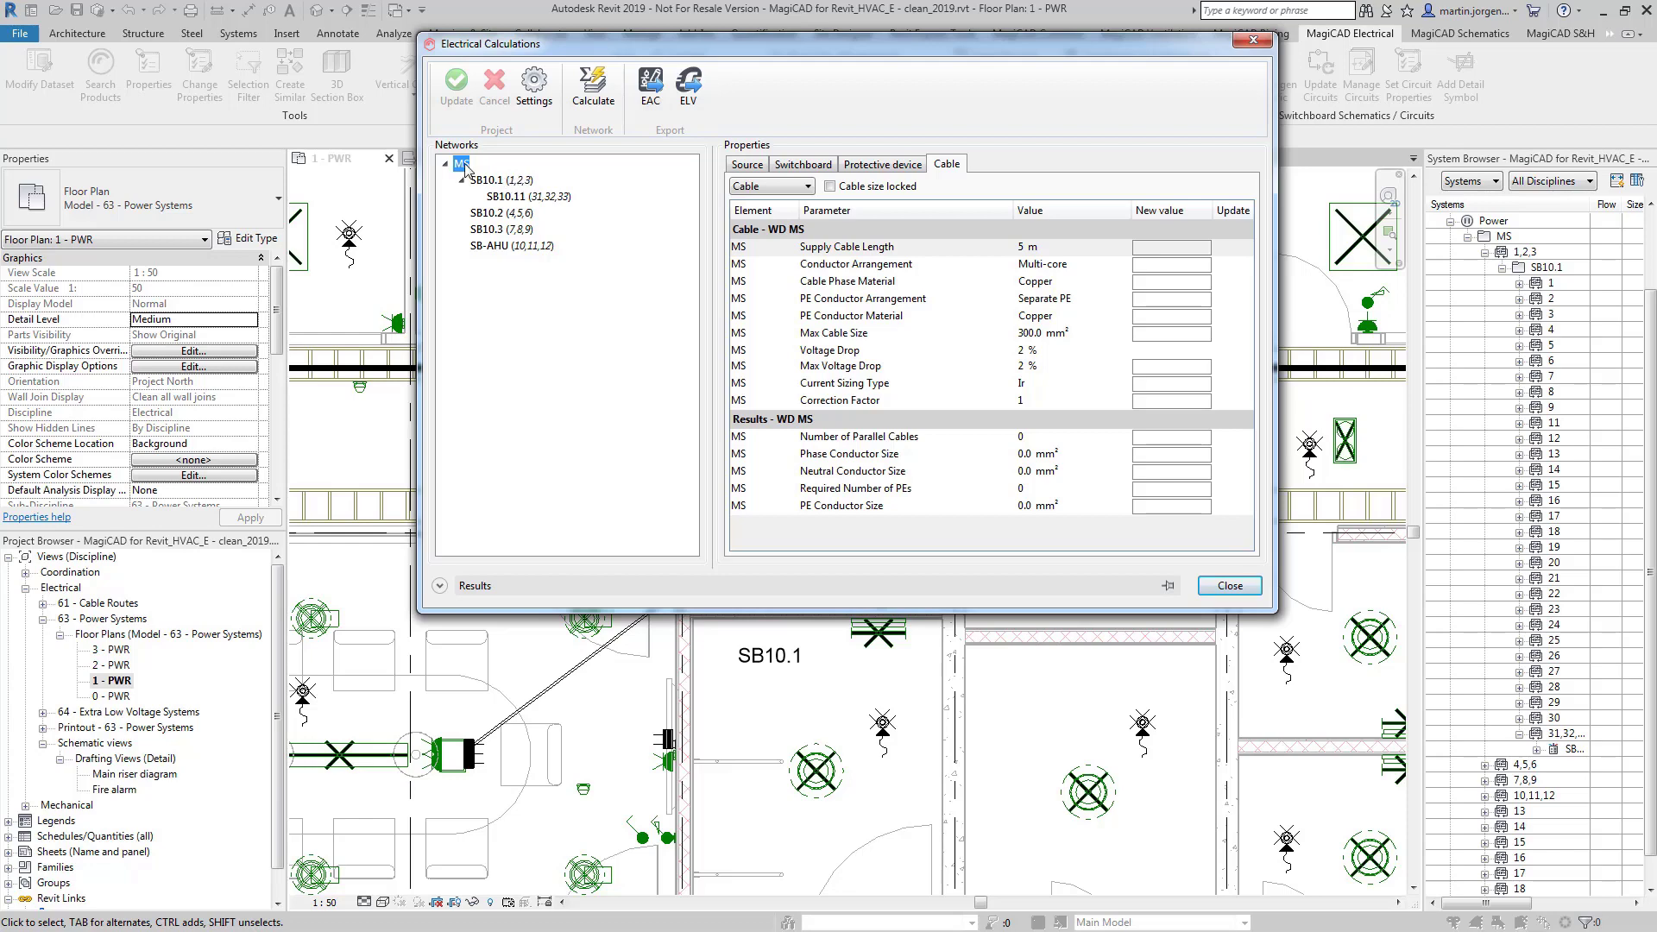
# - Set the MS source type to LV Source after trying MV Source and Generator
pyautogui.click(747, 165)
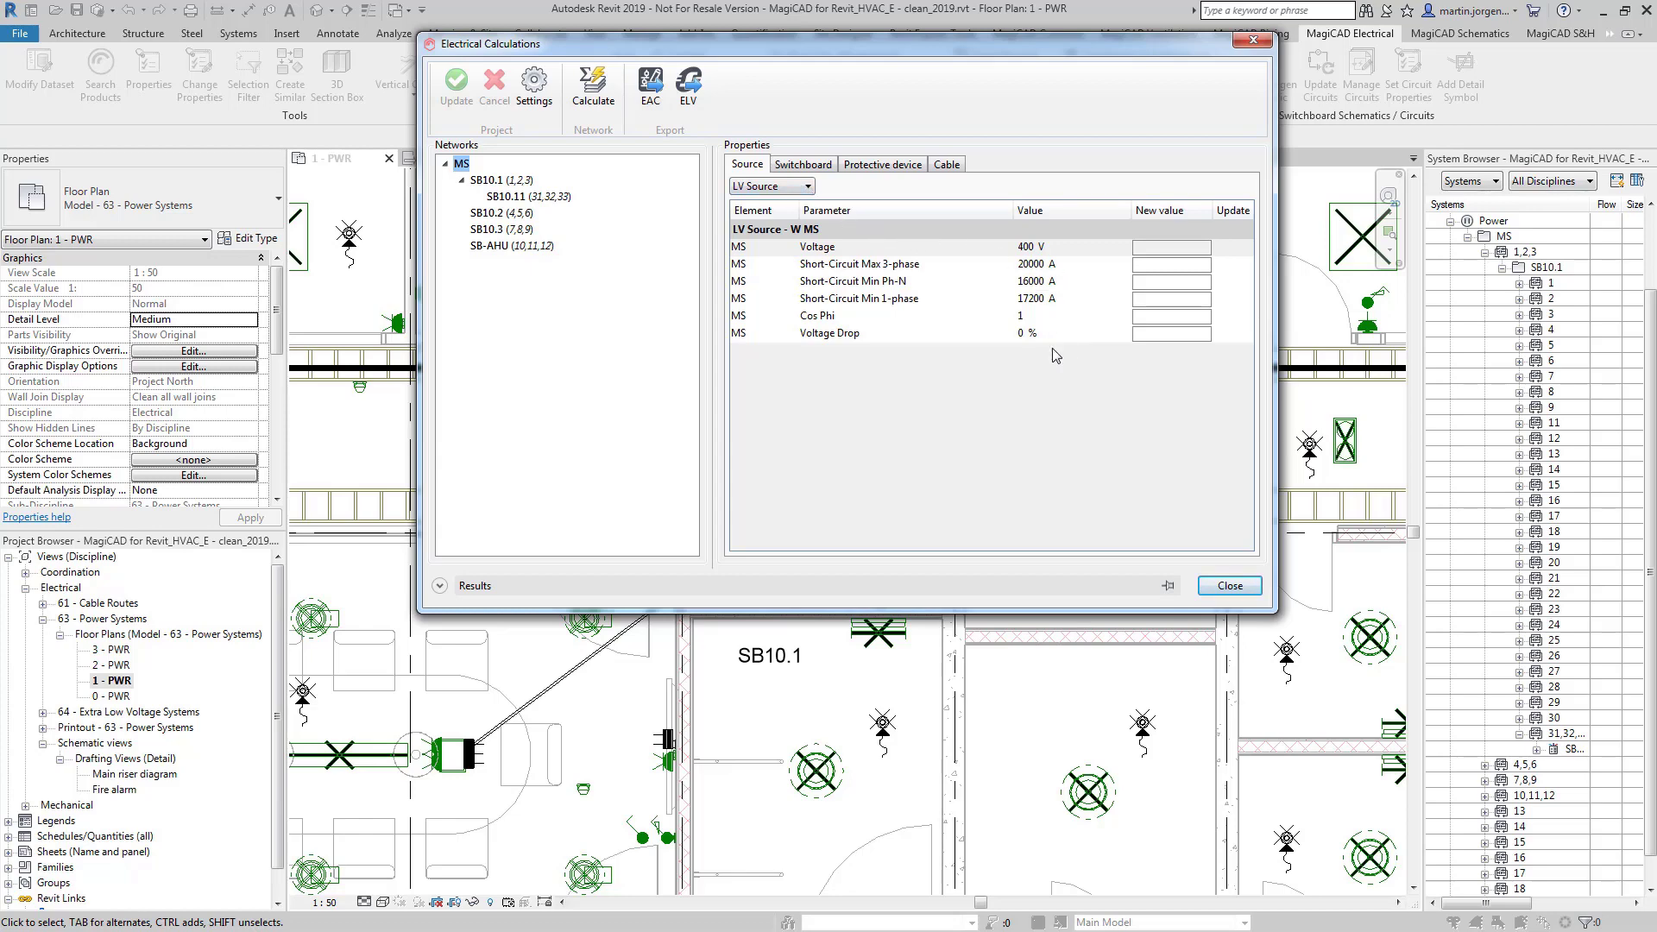
pyautogui.click(798, 195)
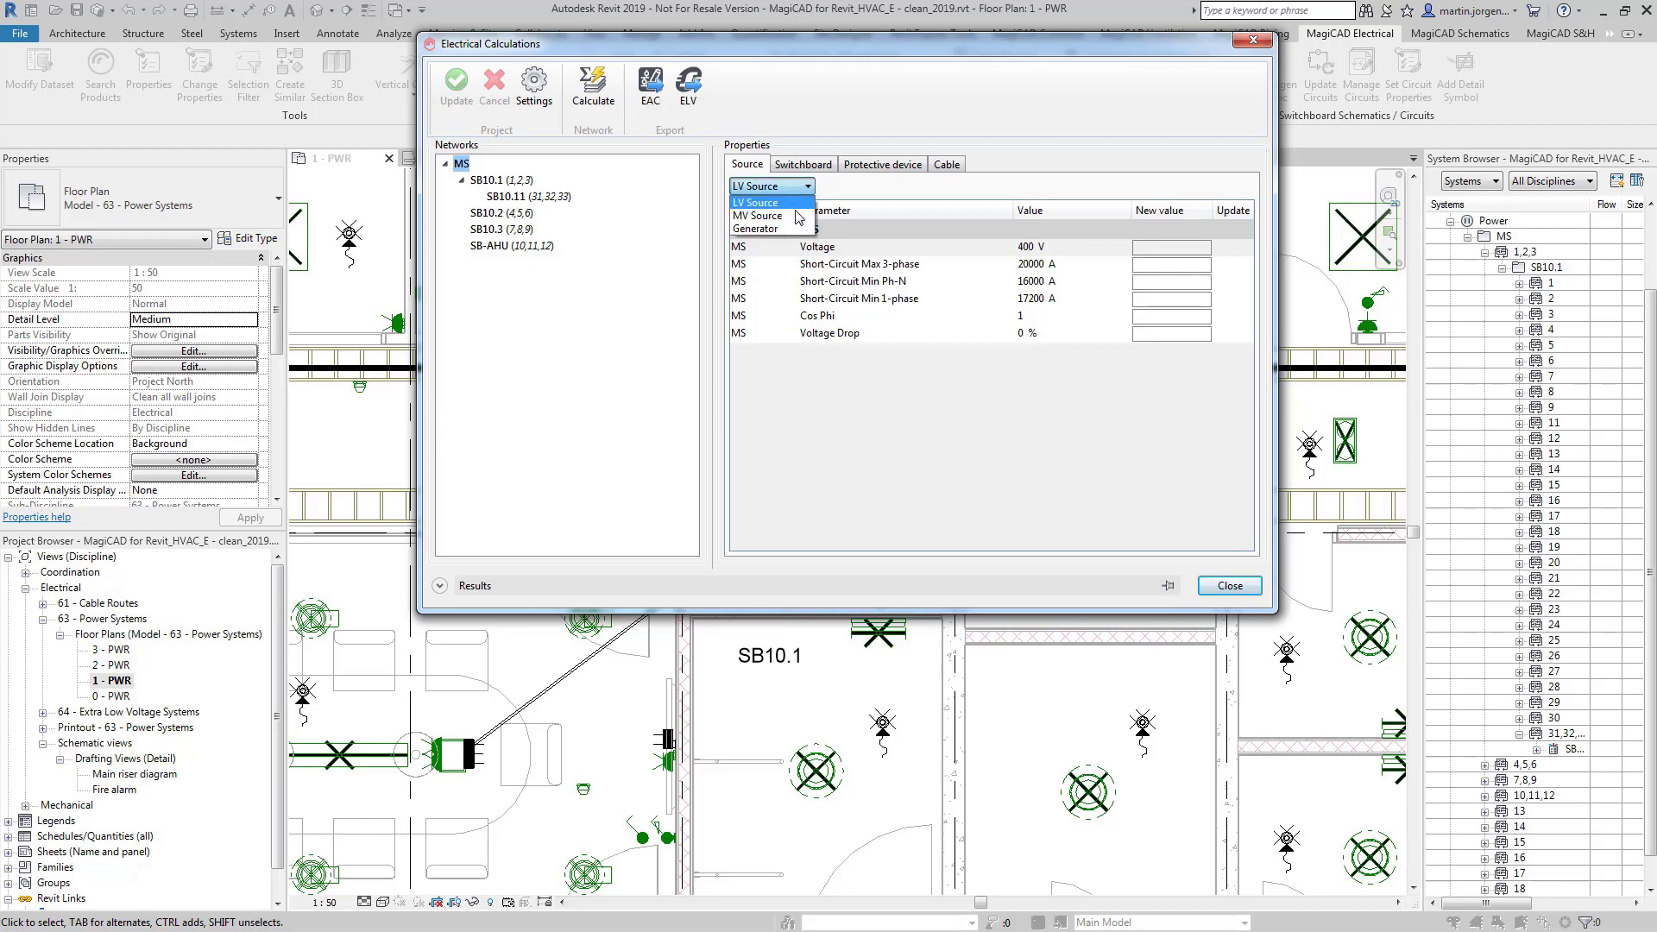
pyautogui.click(796, 217)
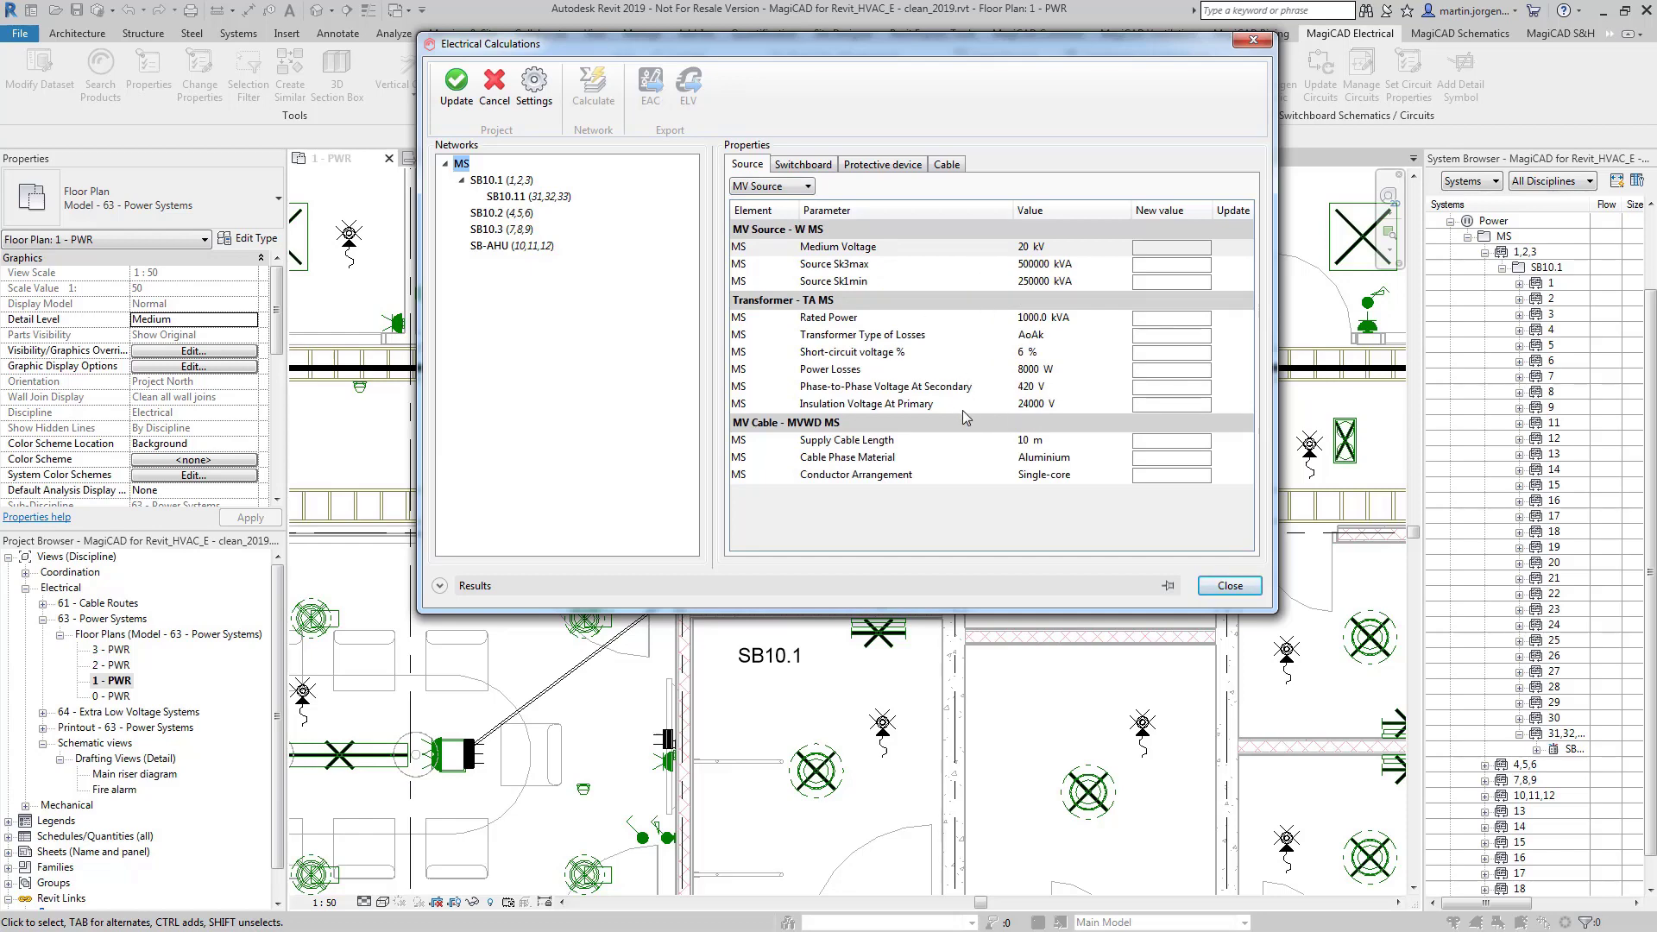
pyautogui.click(805, 188)
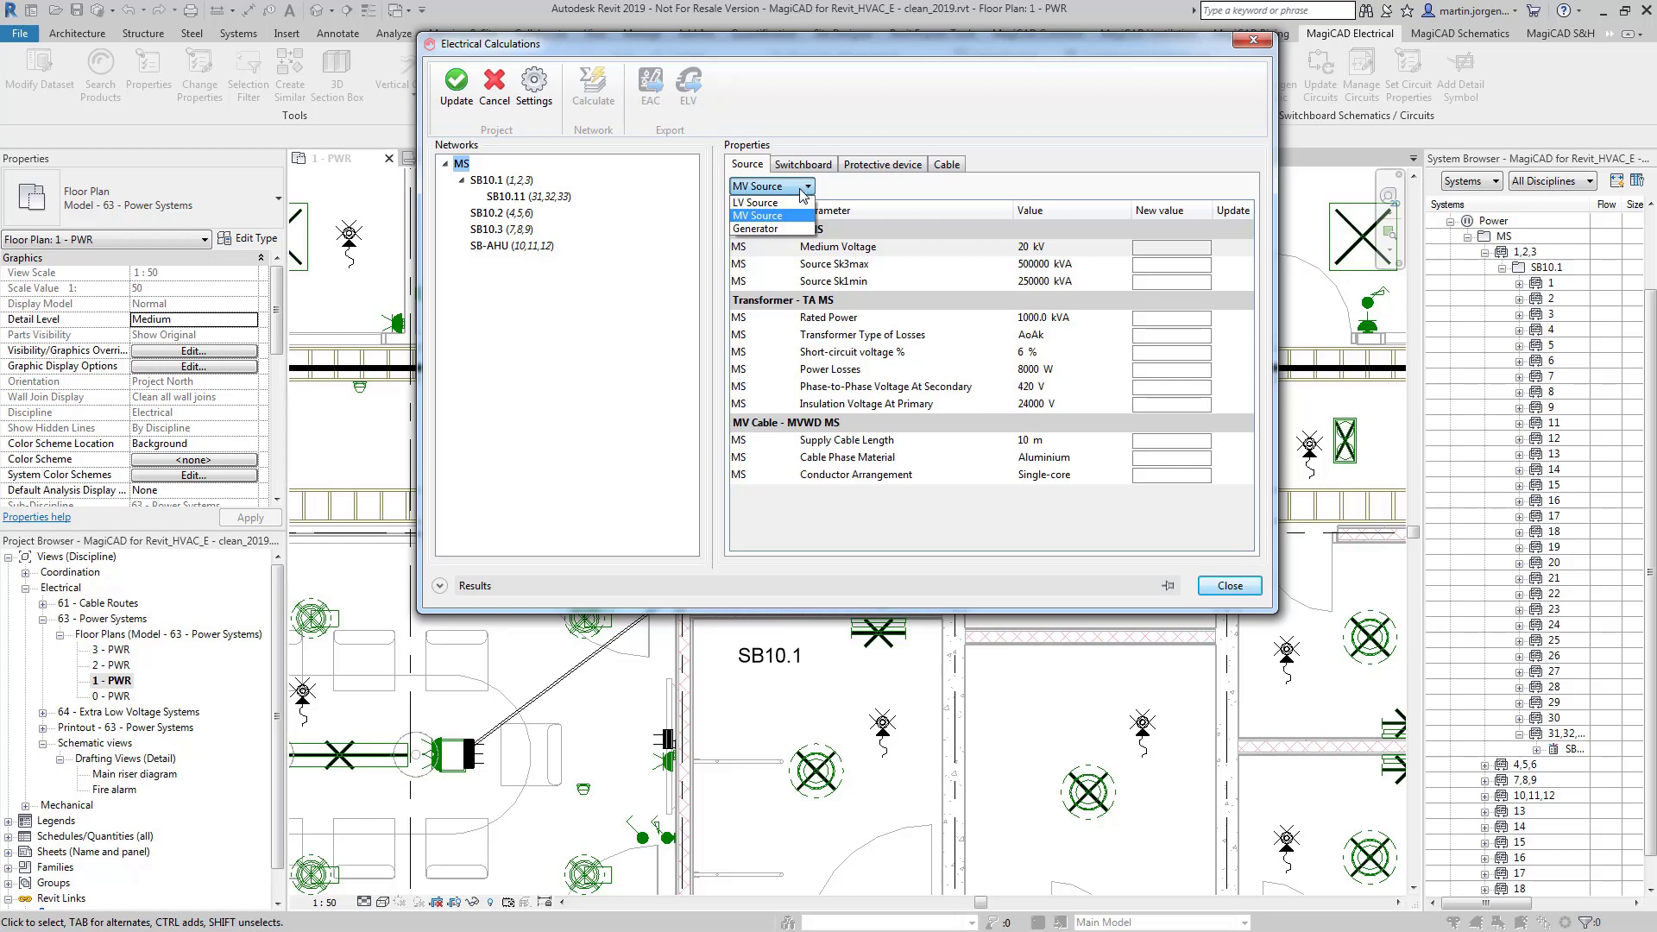
pyautogui.click(787, 230)
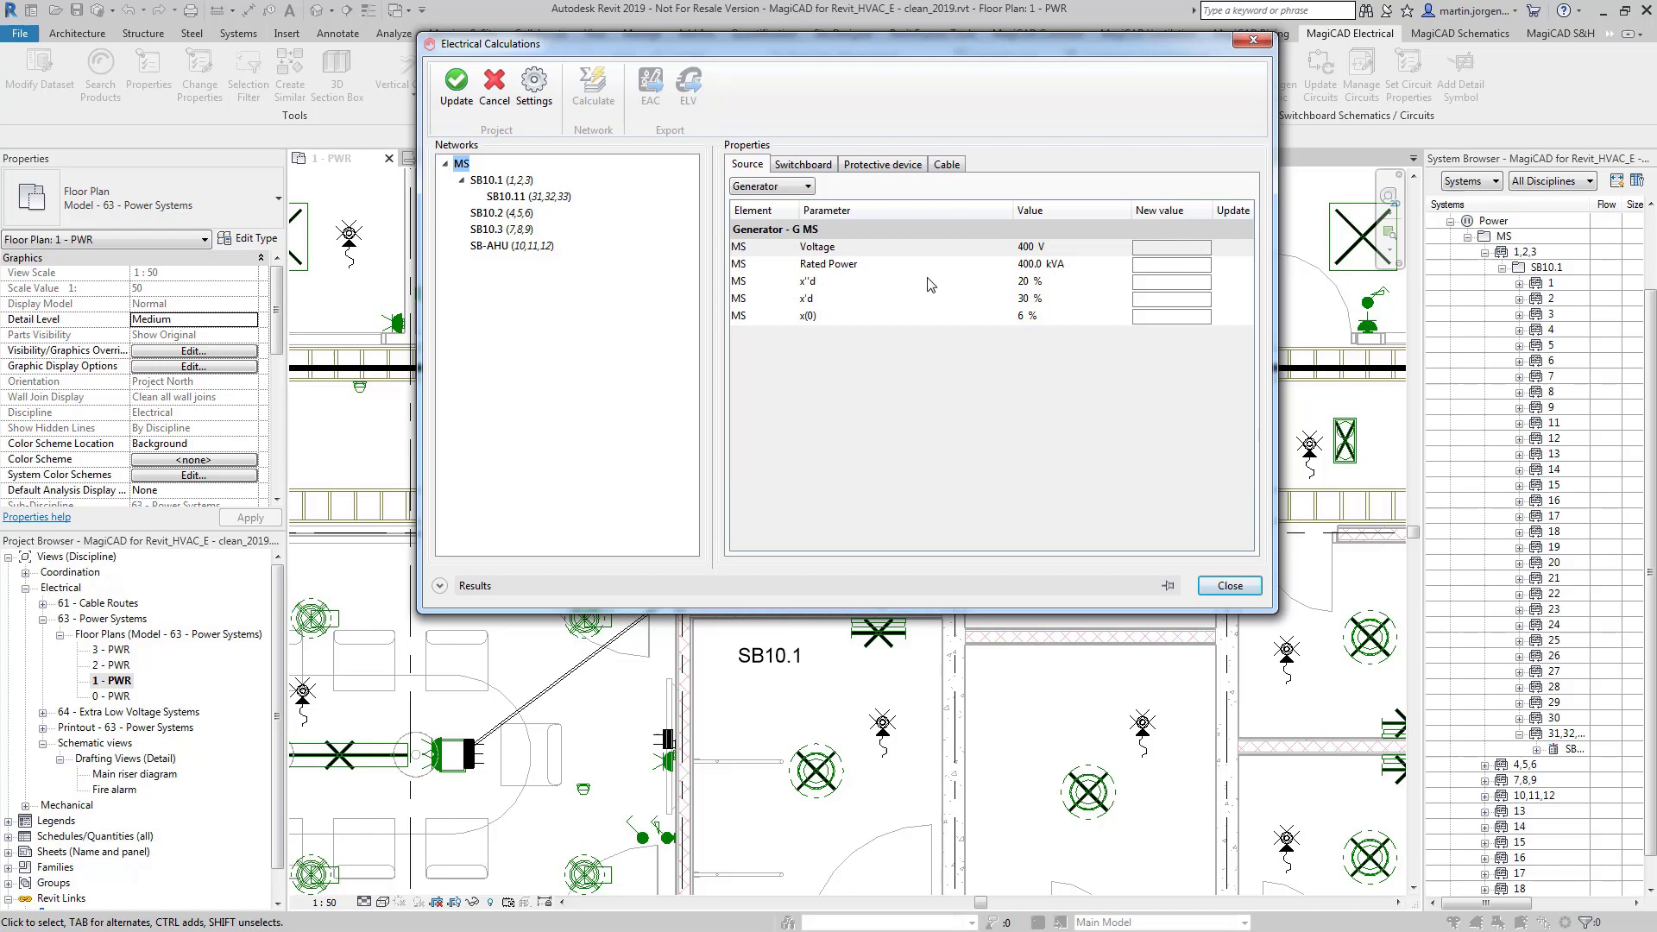
pyautogui.click(805, 188)
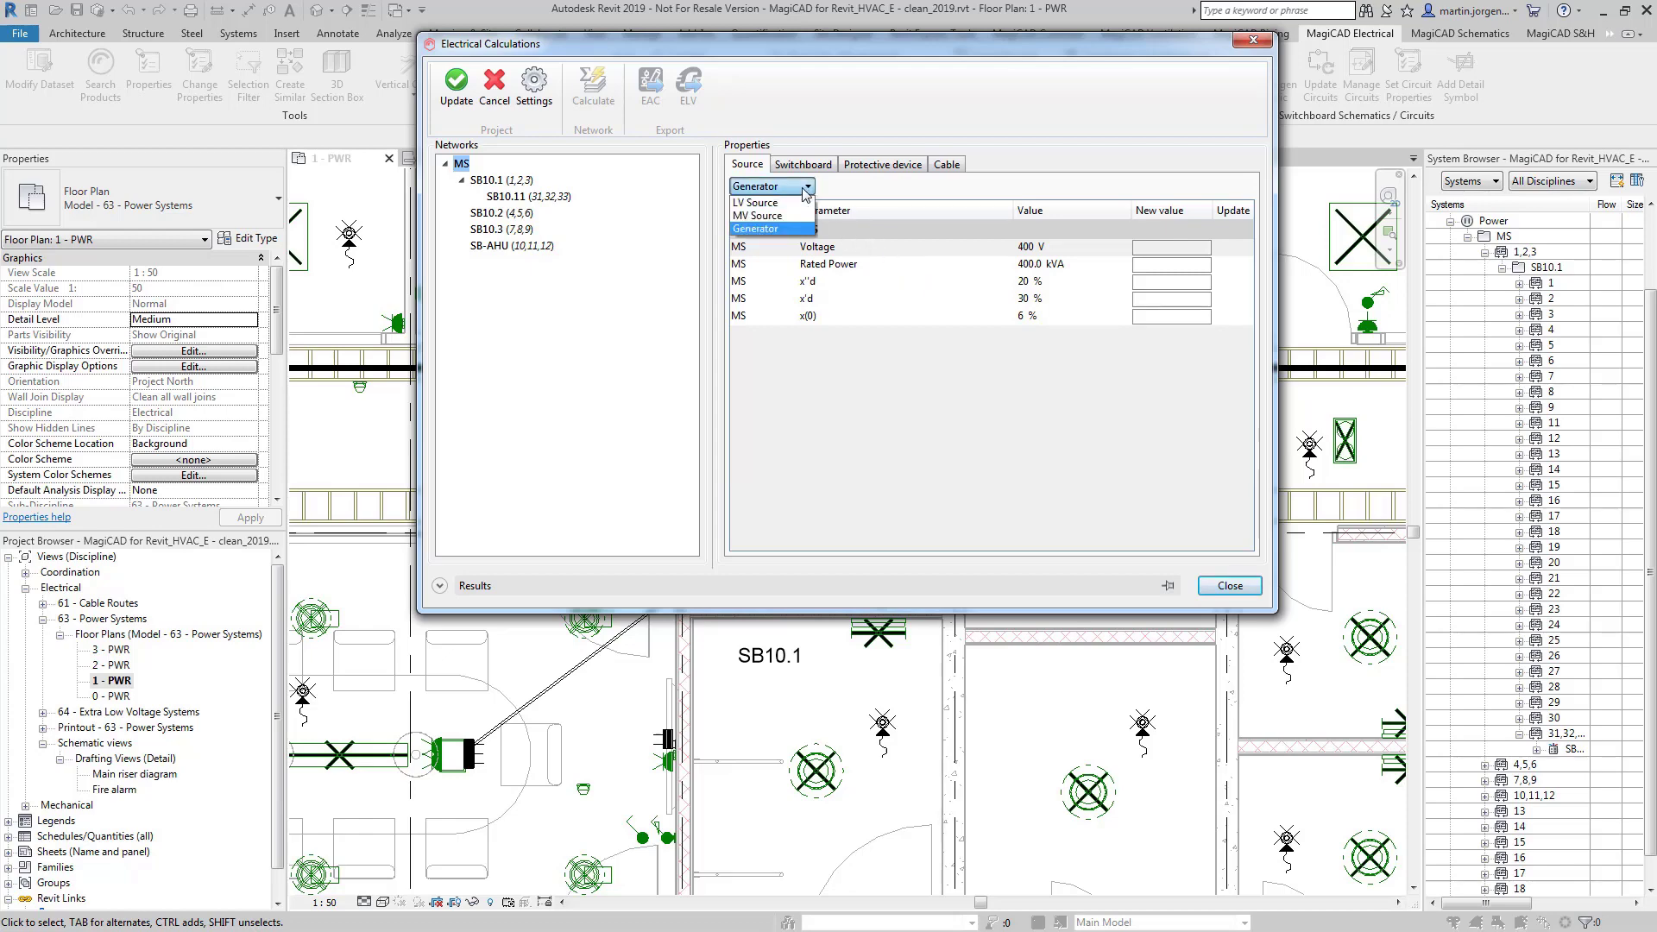
pyautogui.click(798, 203)
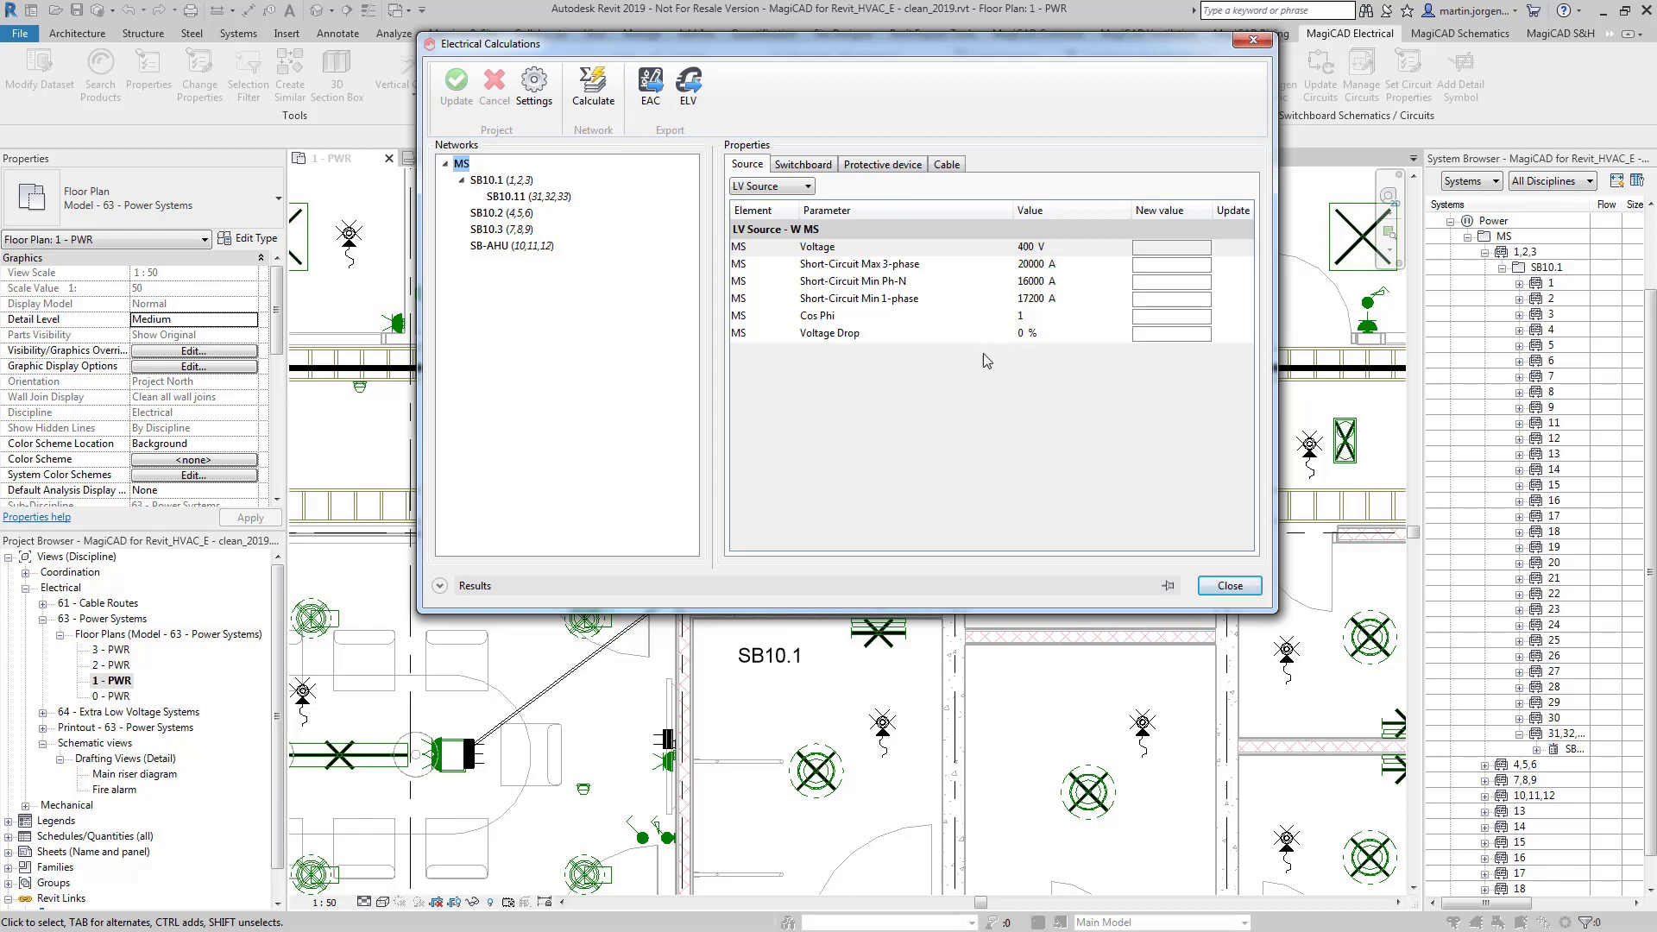
# - Calculate MS and review switchboard short-circuit currents: 19520 A max, 15710 A min
pyautogui.click(595, 88)
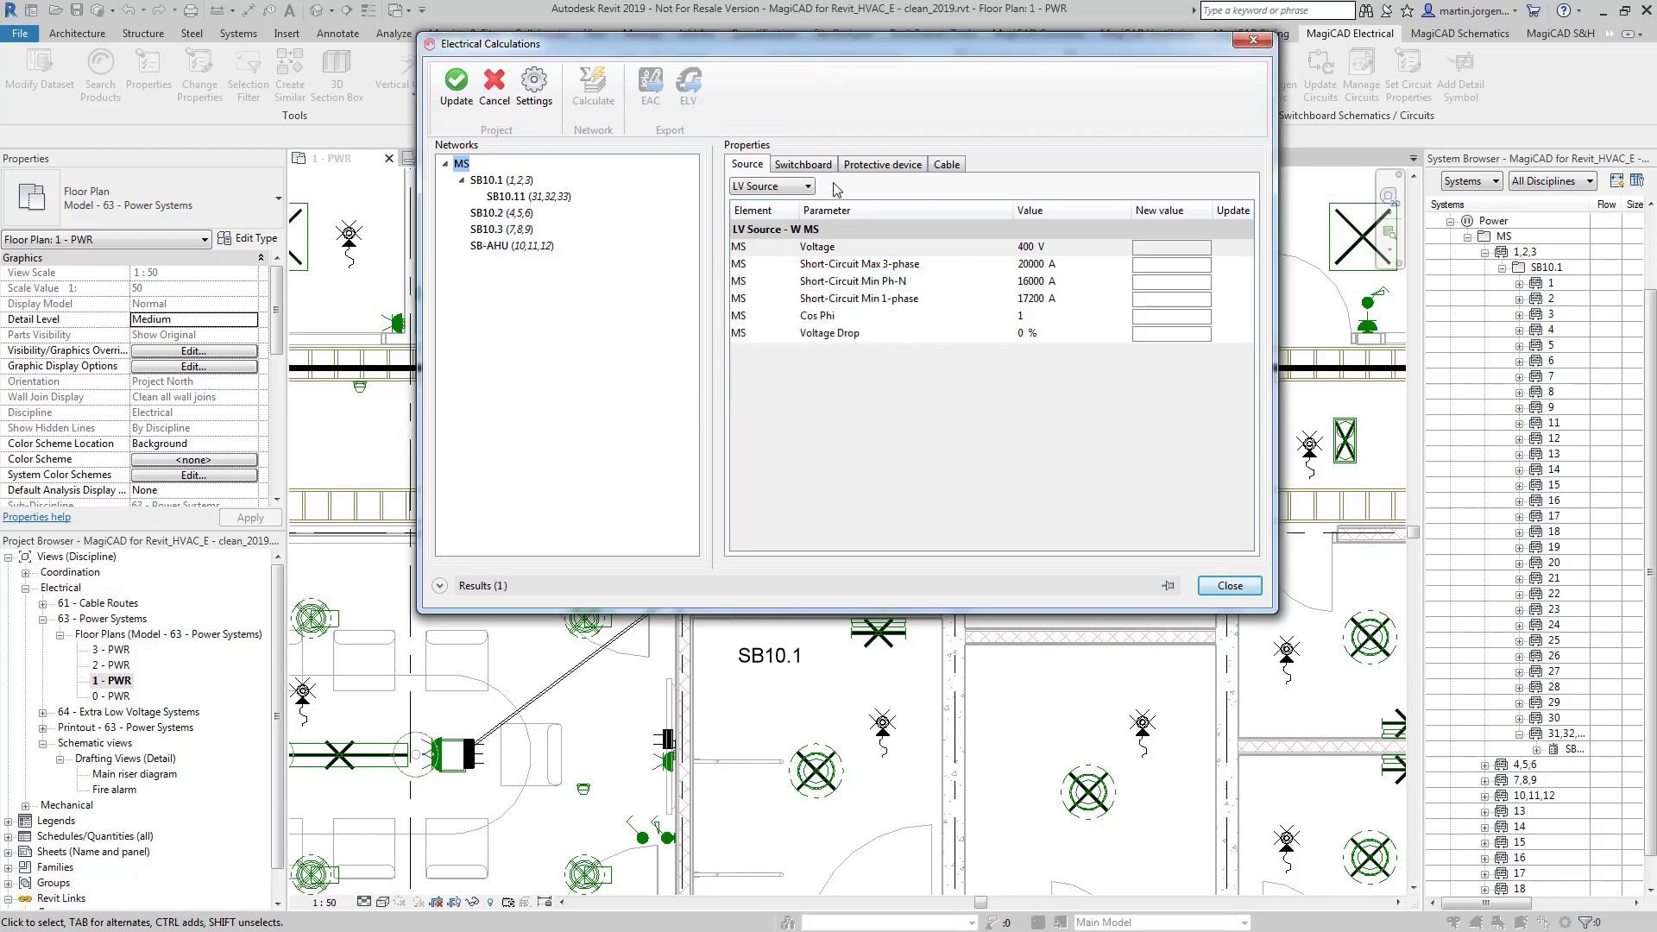
pyautogui.click(806, 166)
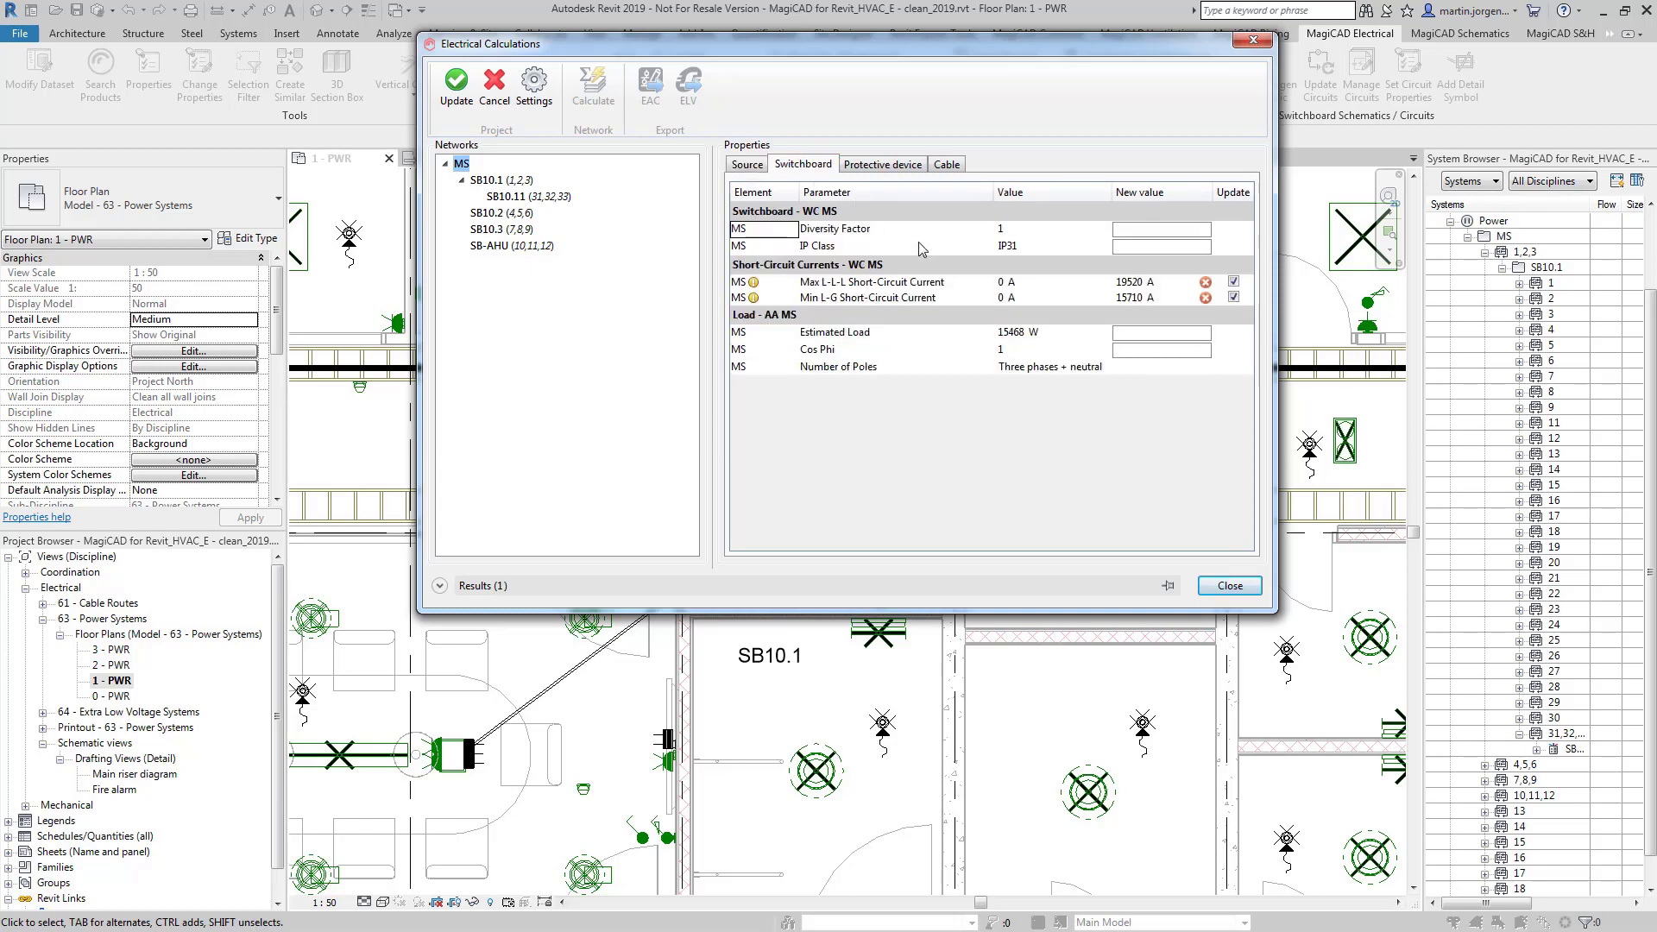
# - Show SB10.1's proposed breaker: Compact NSX NSX250B, 250 A, Micrologic 2.2 trip unit
pyautogui.click(488, 180)
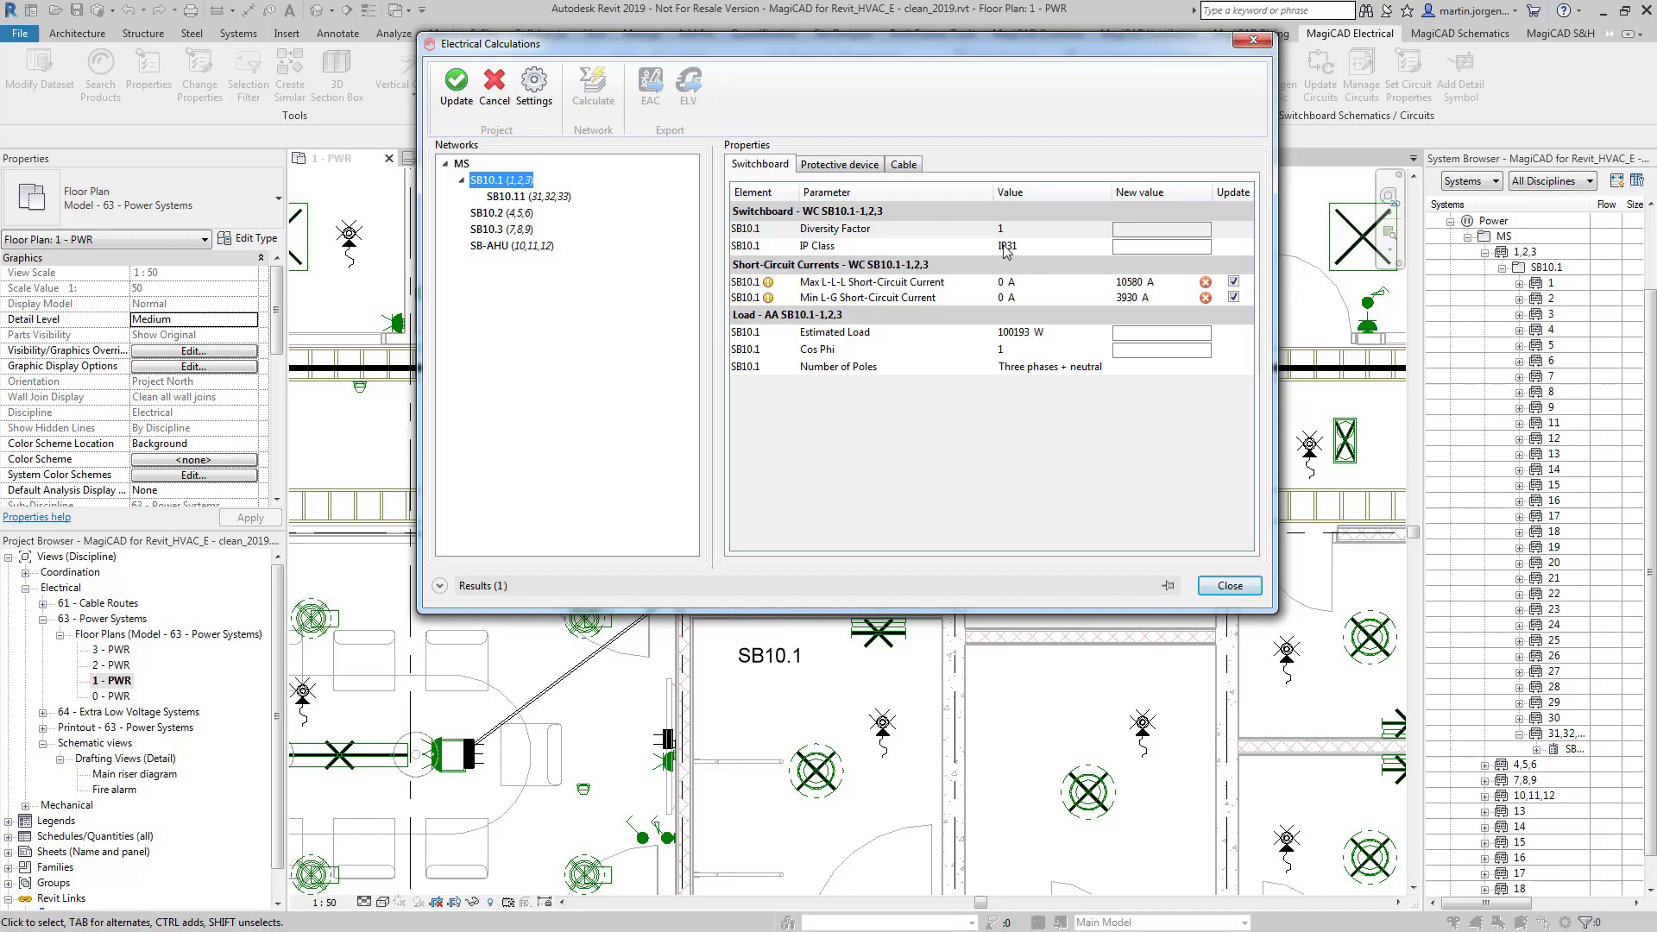
pyautogui.click(864, 170)
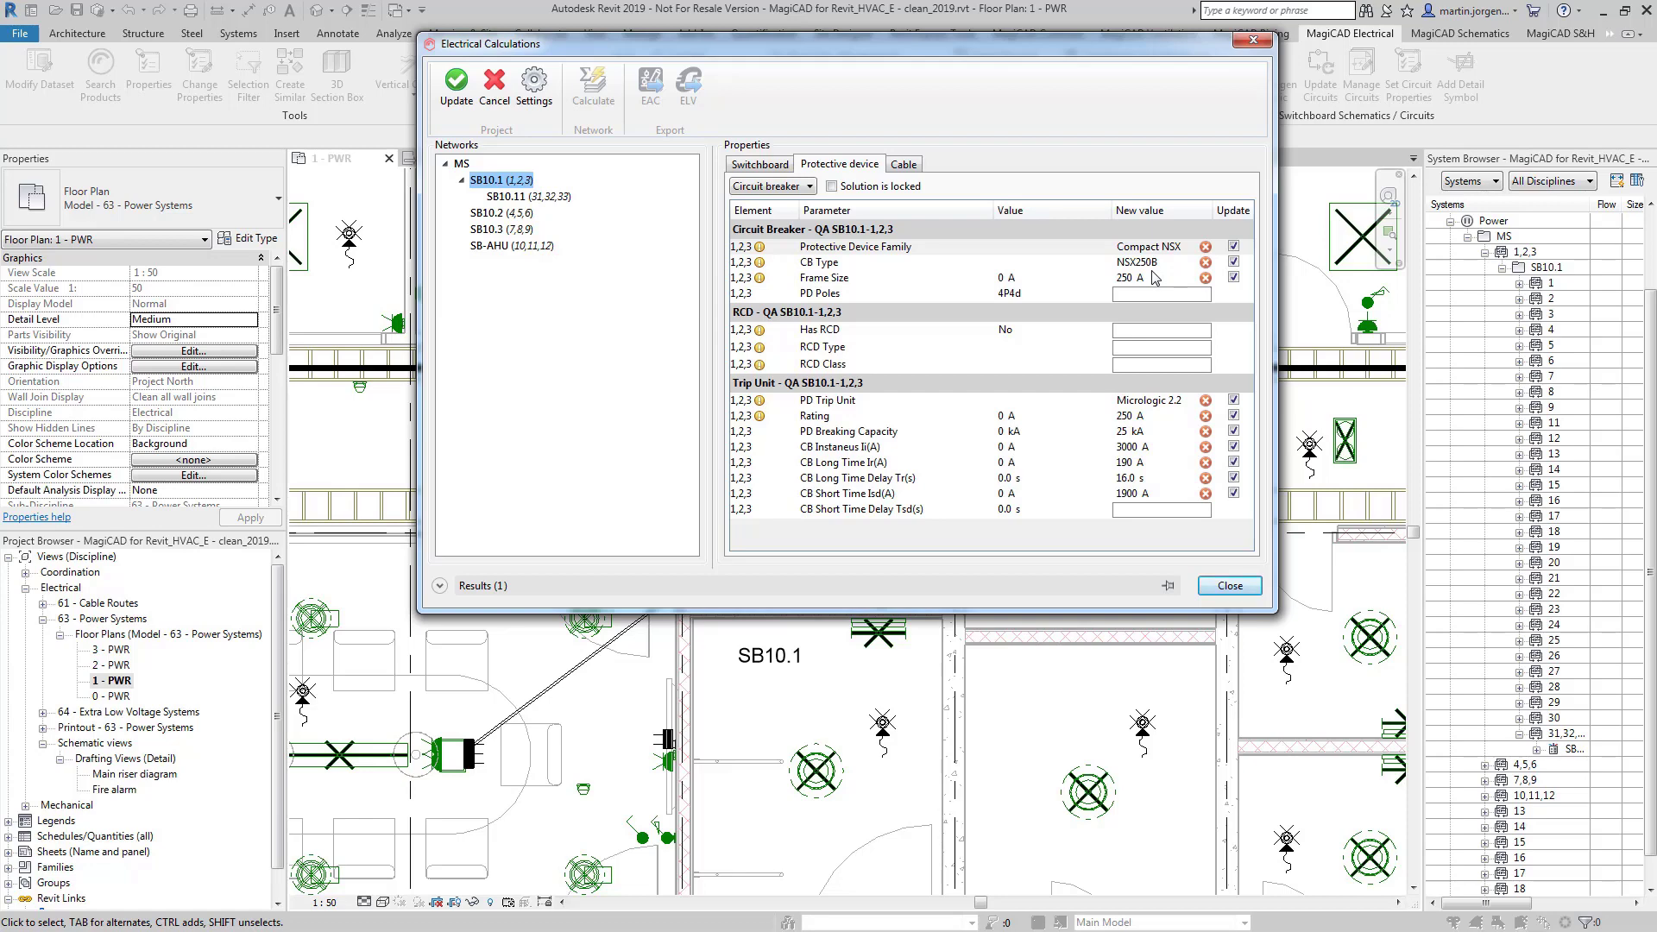
# - Check SB10.1's cable results: 50 mm² phase/neutral, 25 mm² PE, 1.231 % voltage drop
pyautogui.click(905, 165)
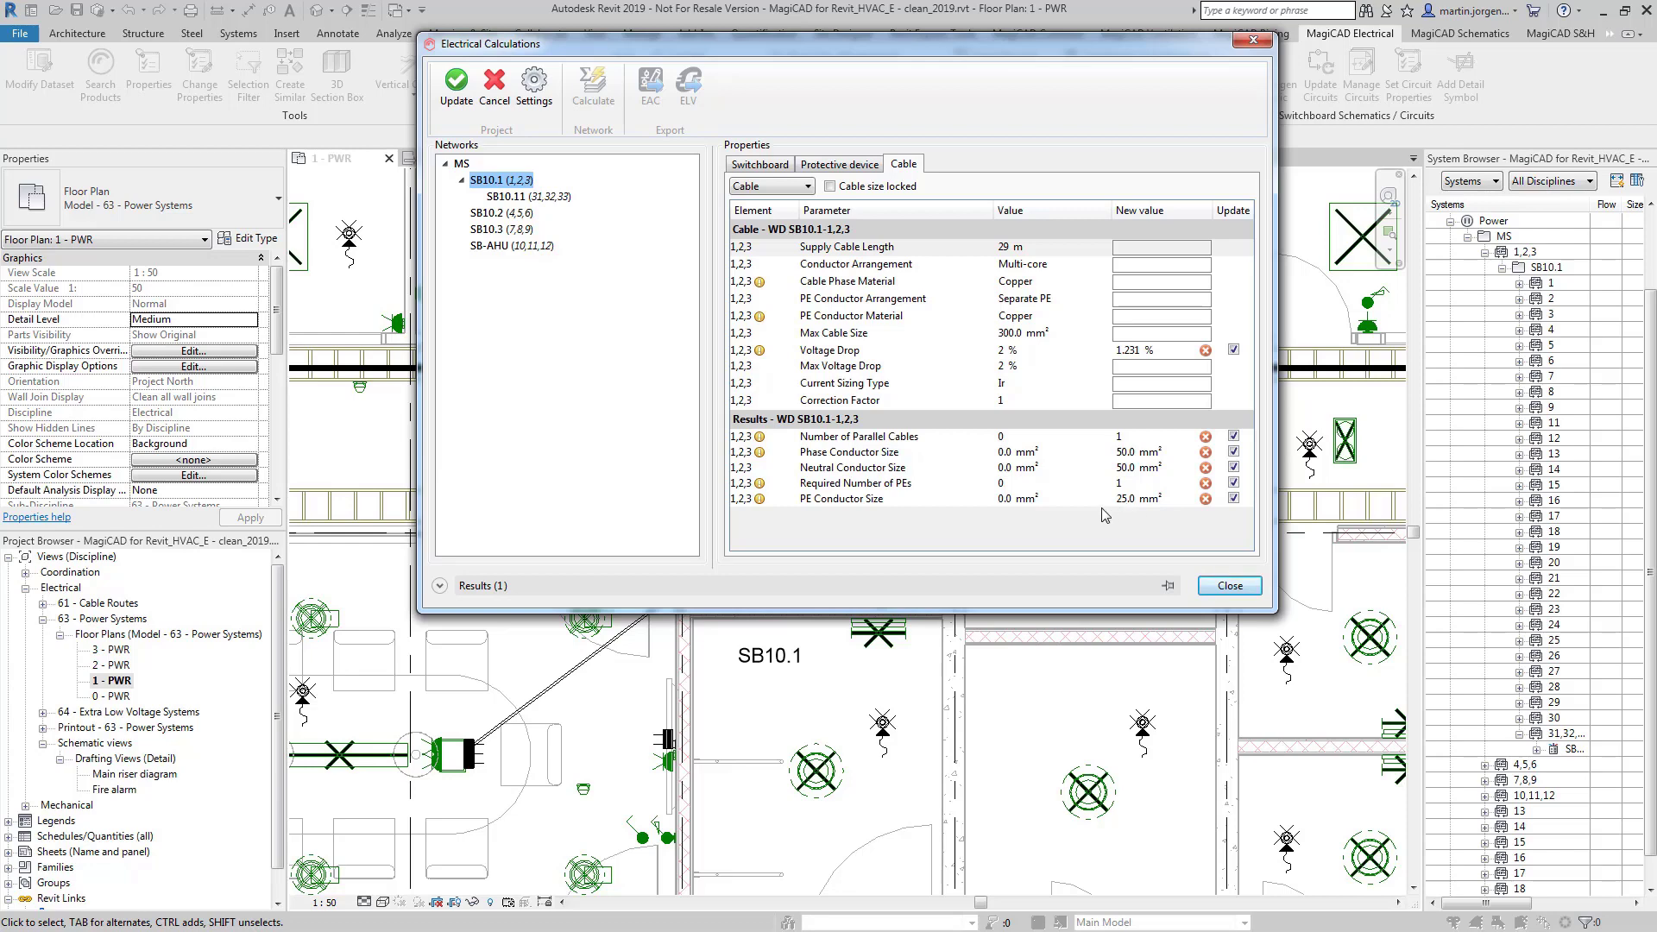
# - Return to SB10.1's protective device results and list the calculation messages with discrimination warnings
pyautogui.click(840, 165)
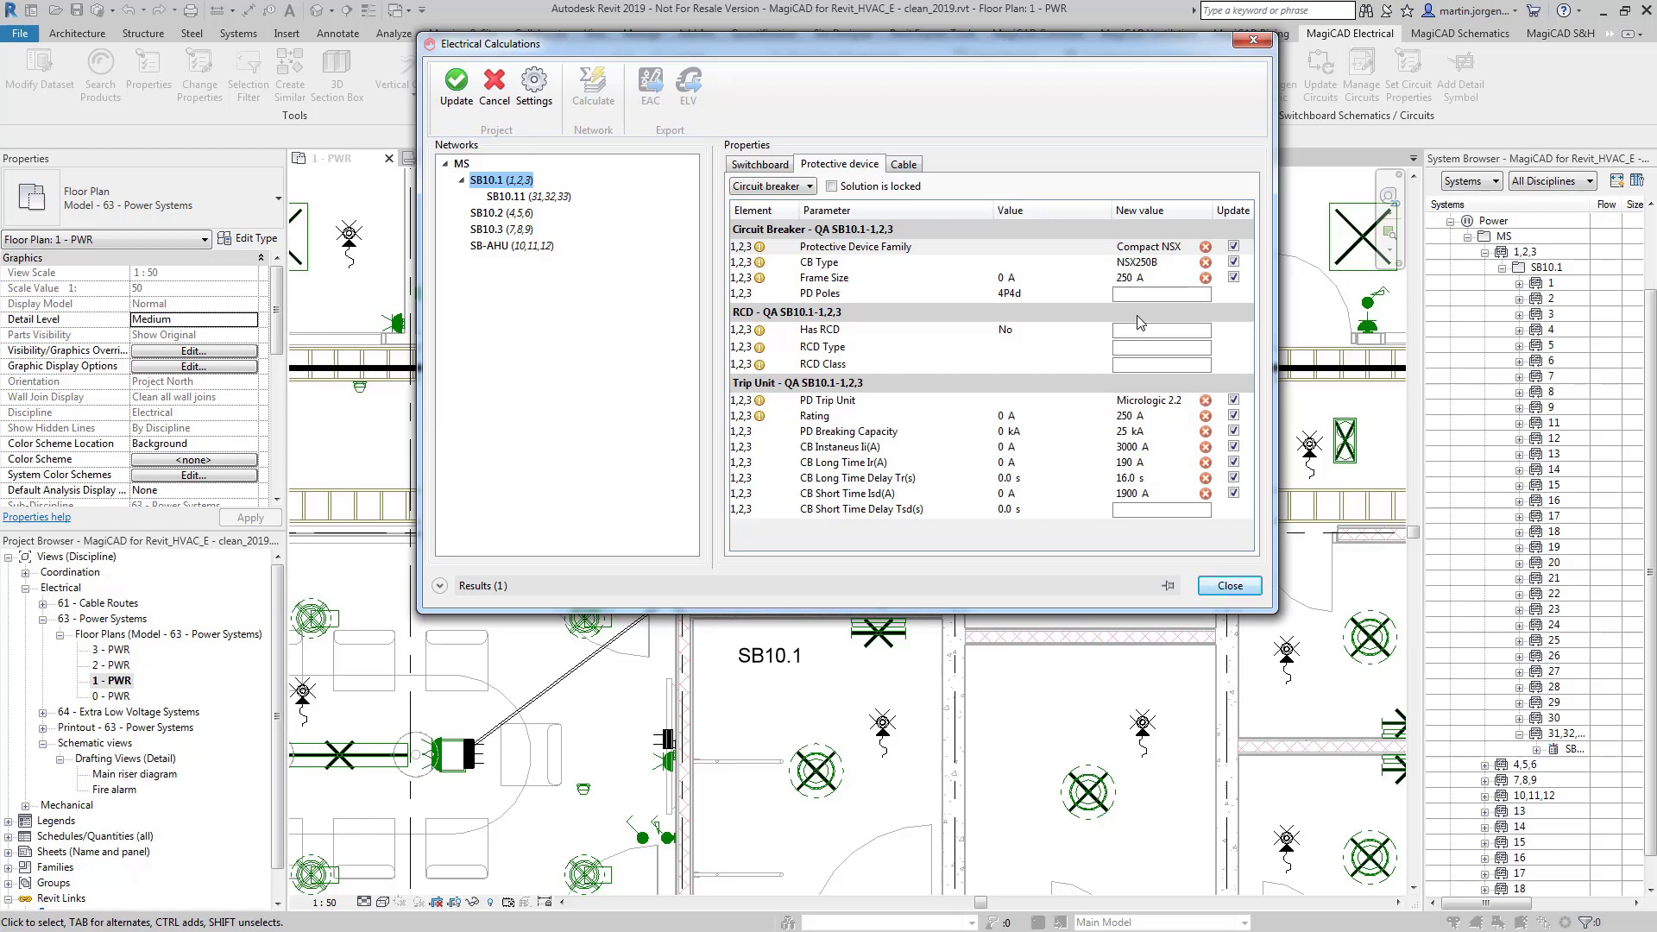
pyautogui.click(489, 587)
# - Jump from the sizing message to cable SB10.11-31,32,33: 16.0 mm² conductors, 2.687 % drop
pyautogui.click(670, 585)
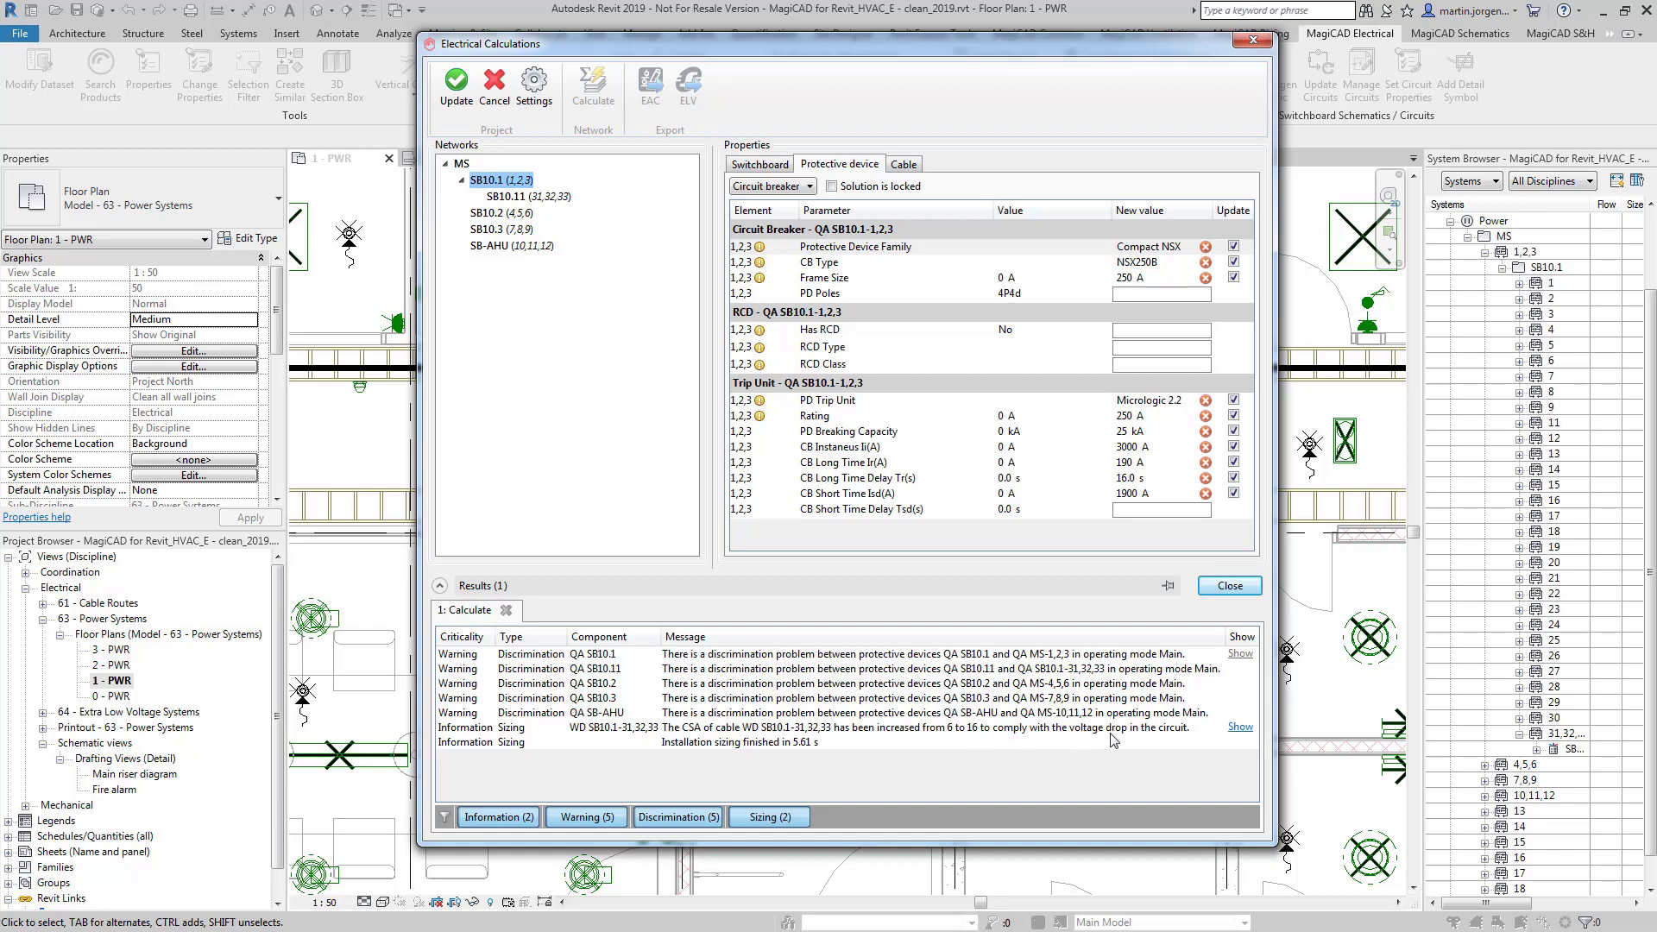
pyautogui.doubleClick(1145, 734)
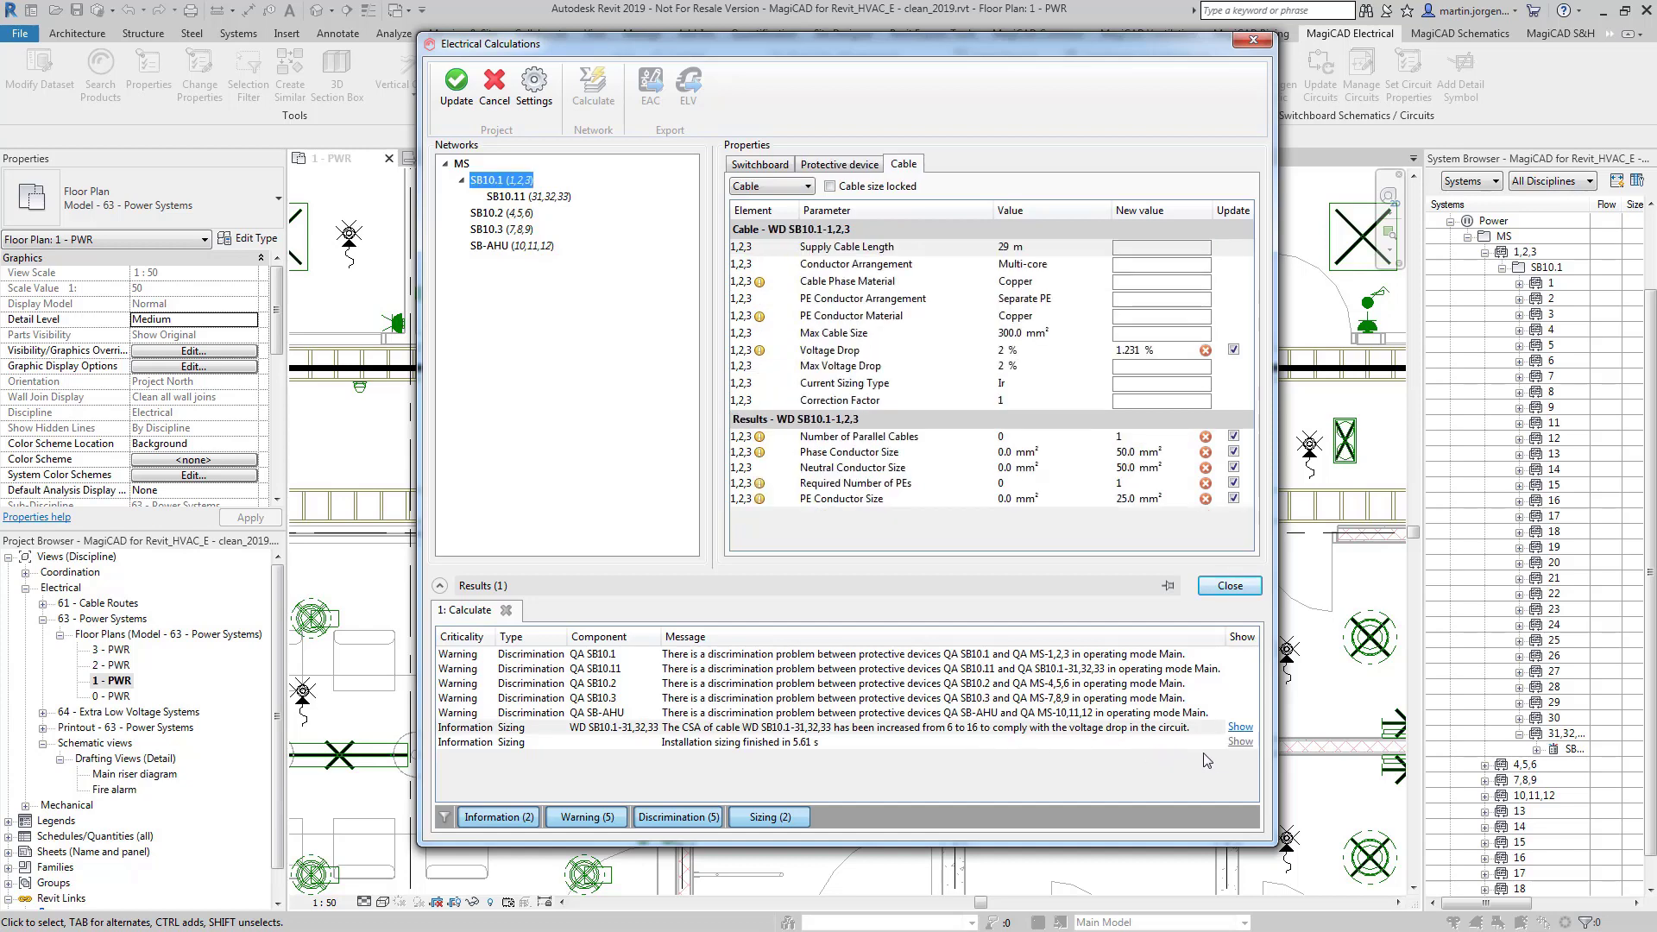
pyautogui.doubleClick(1239, 727)
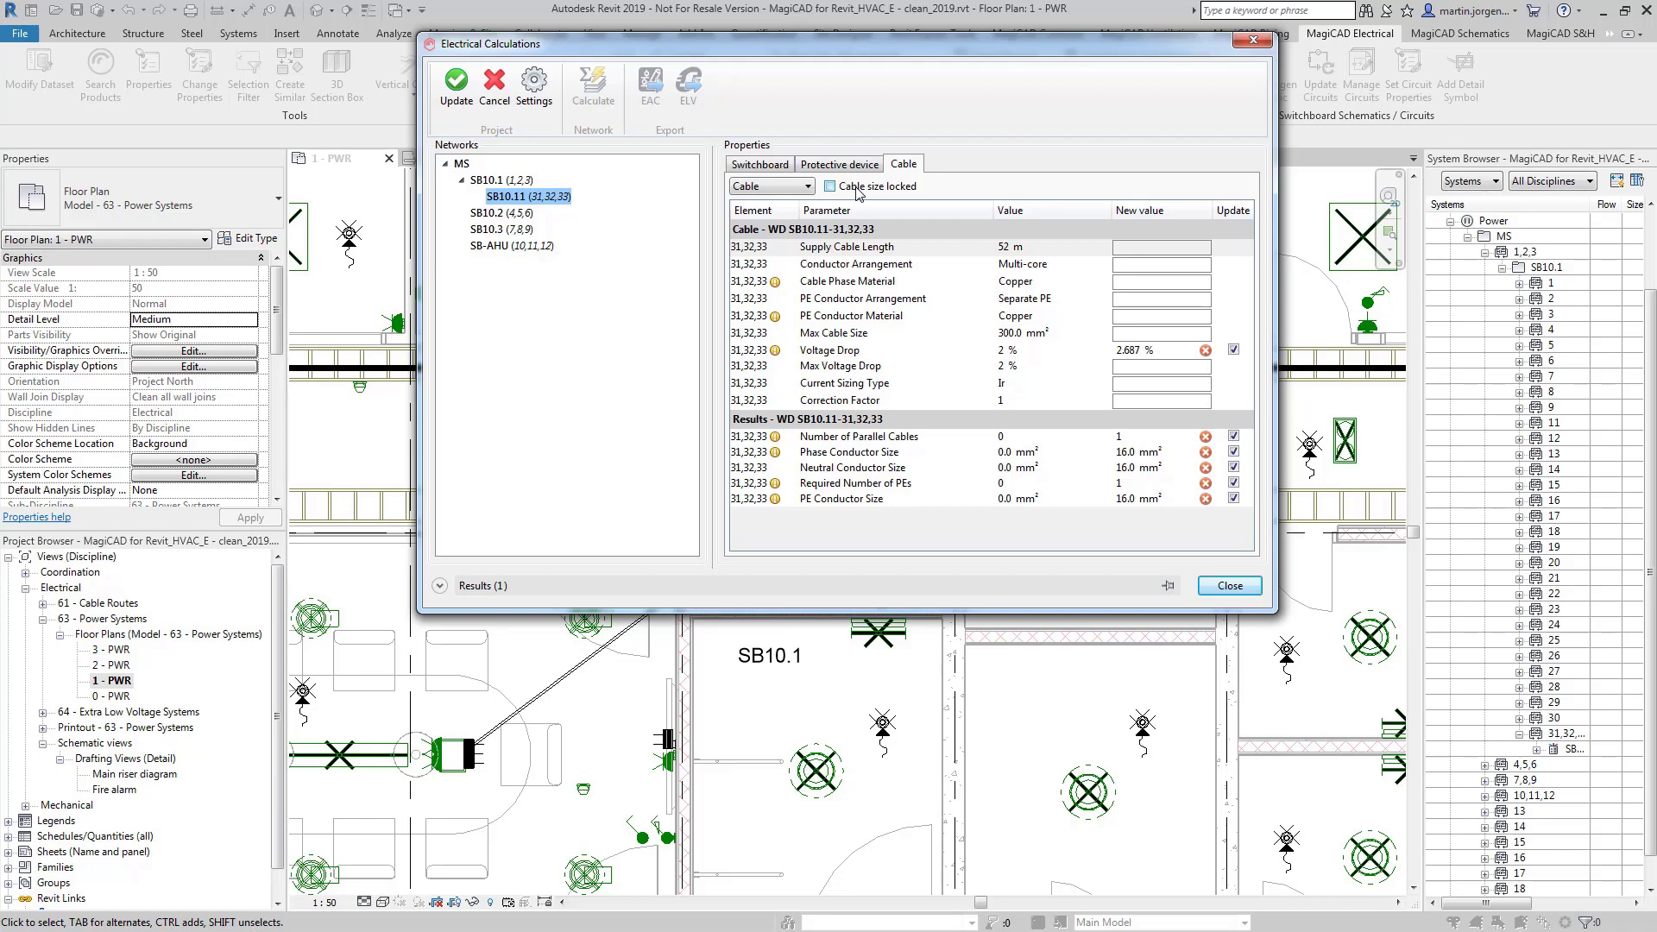
# - Apply the calculated values to the whole MS network, giving 300 mm² phase and 0.099 % drop
pyautogui.click(461, 164)
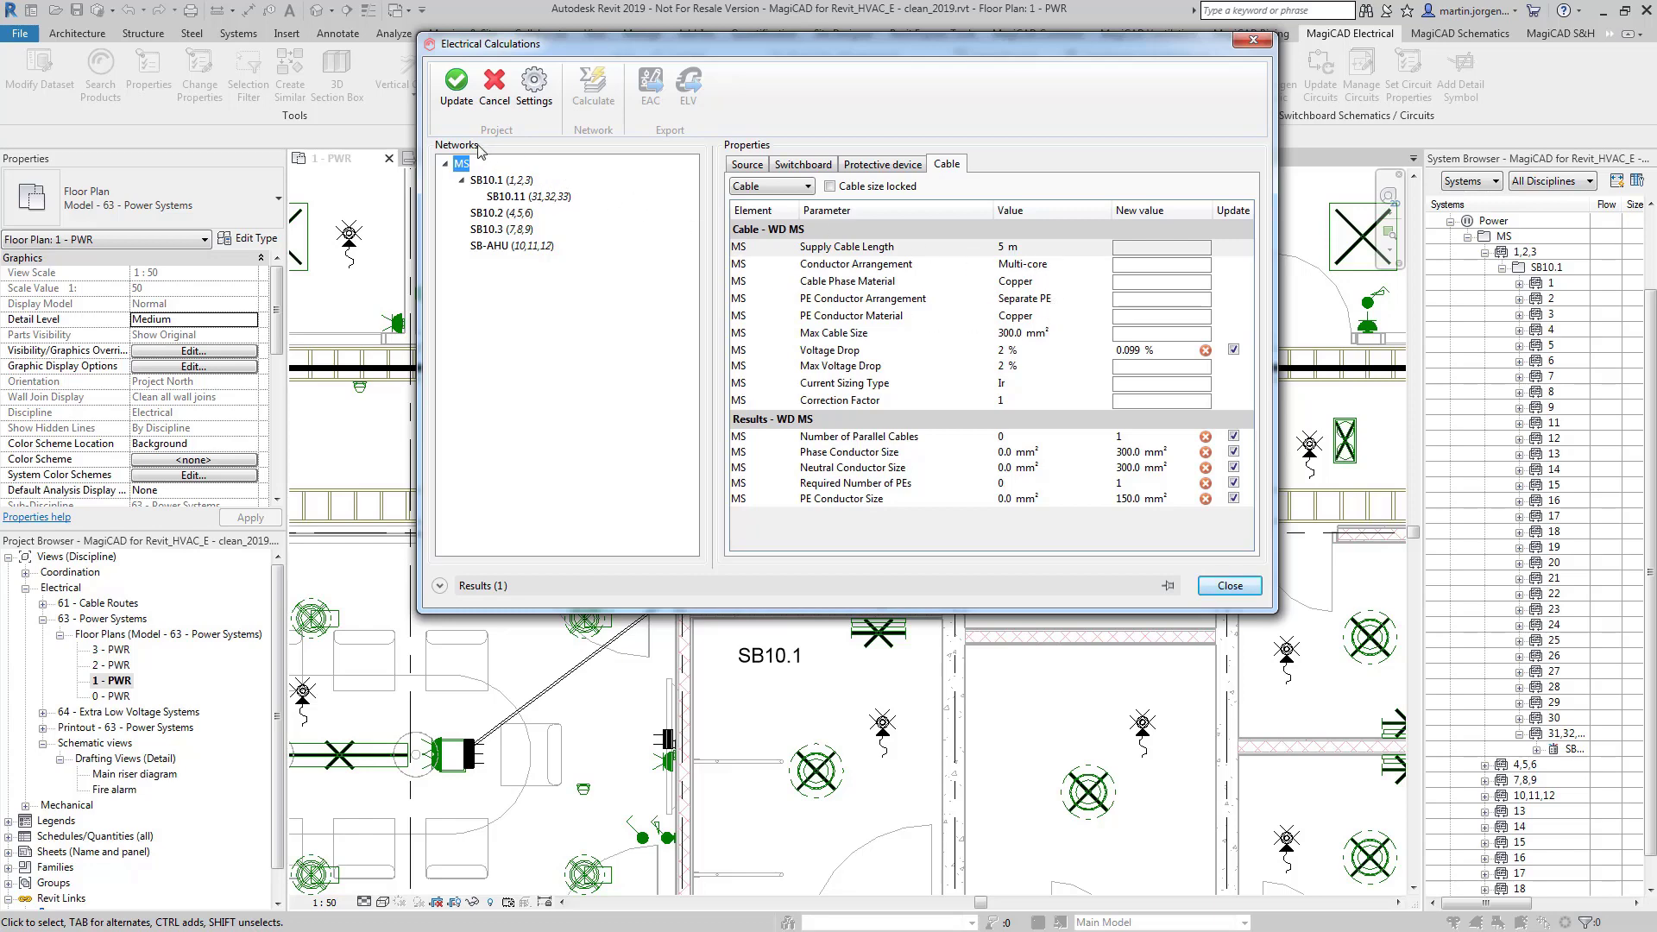
pyautogui.click(459, 101)
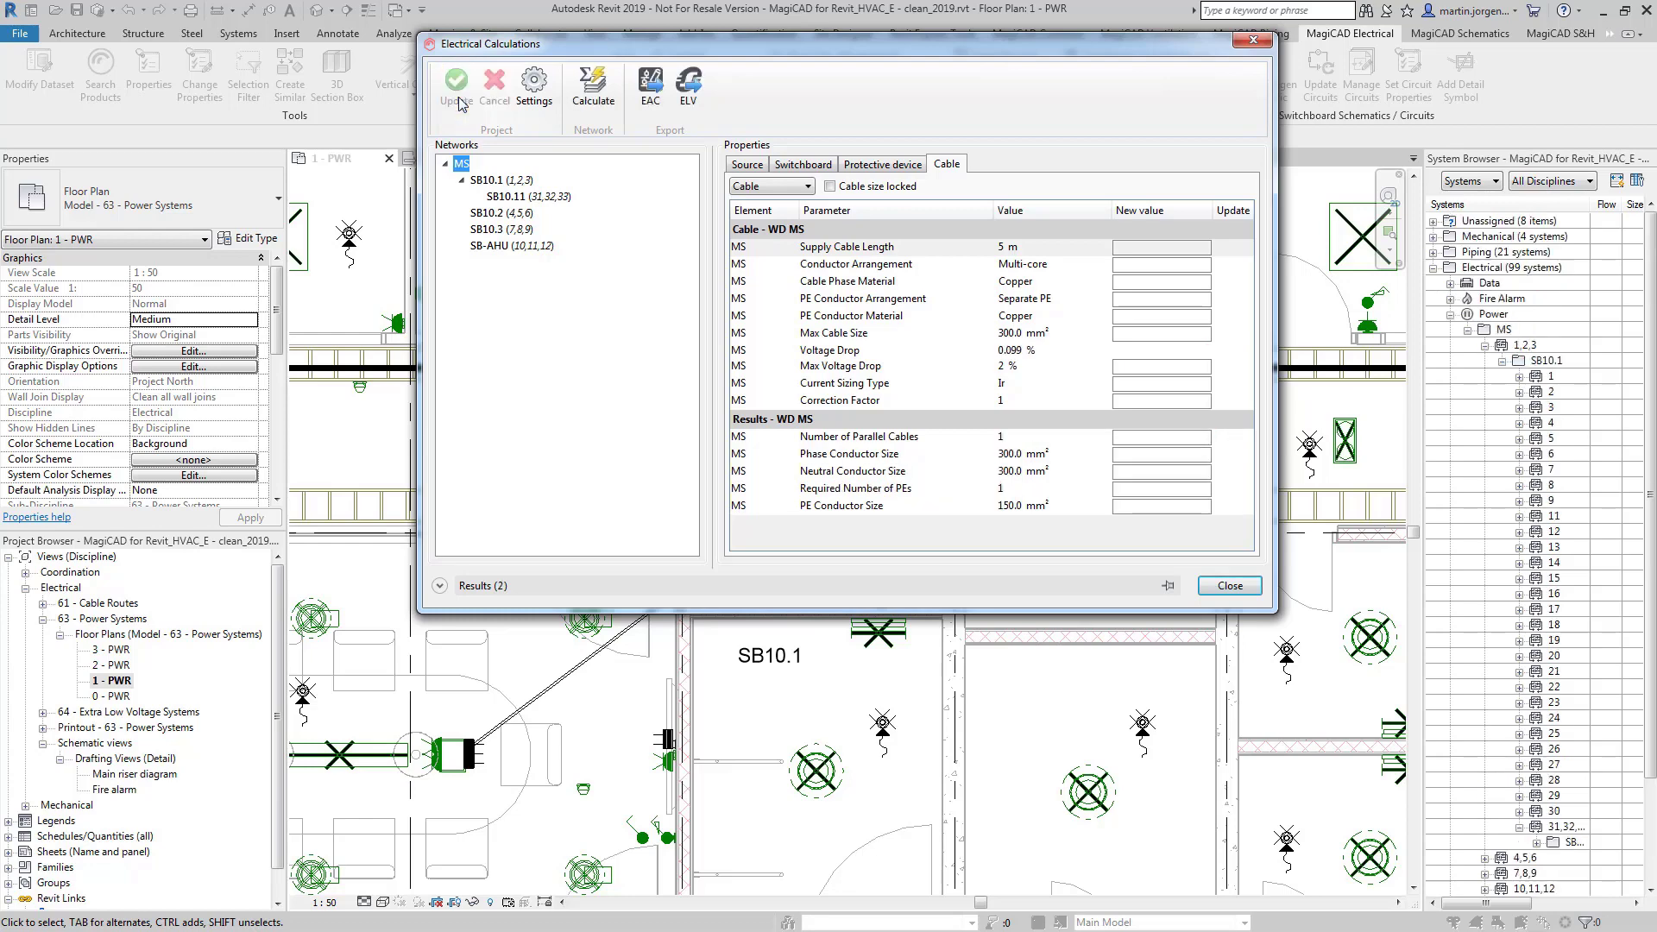
# - Export the networks to the existing Ecodial file Electrical Calculation.eac
pyautogui.click(644, 110)
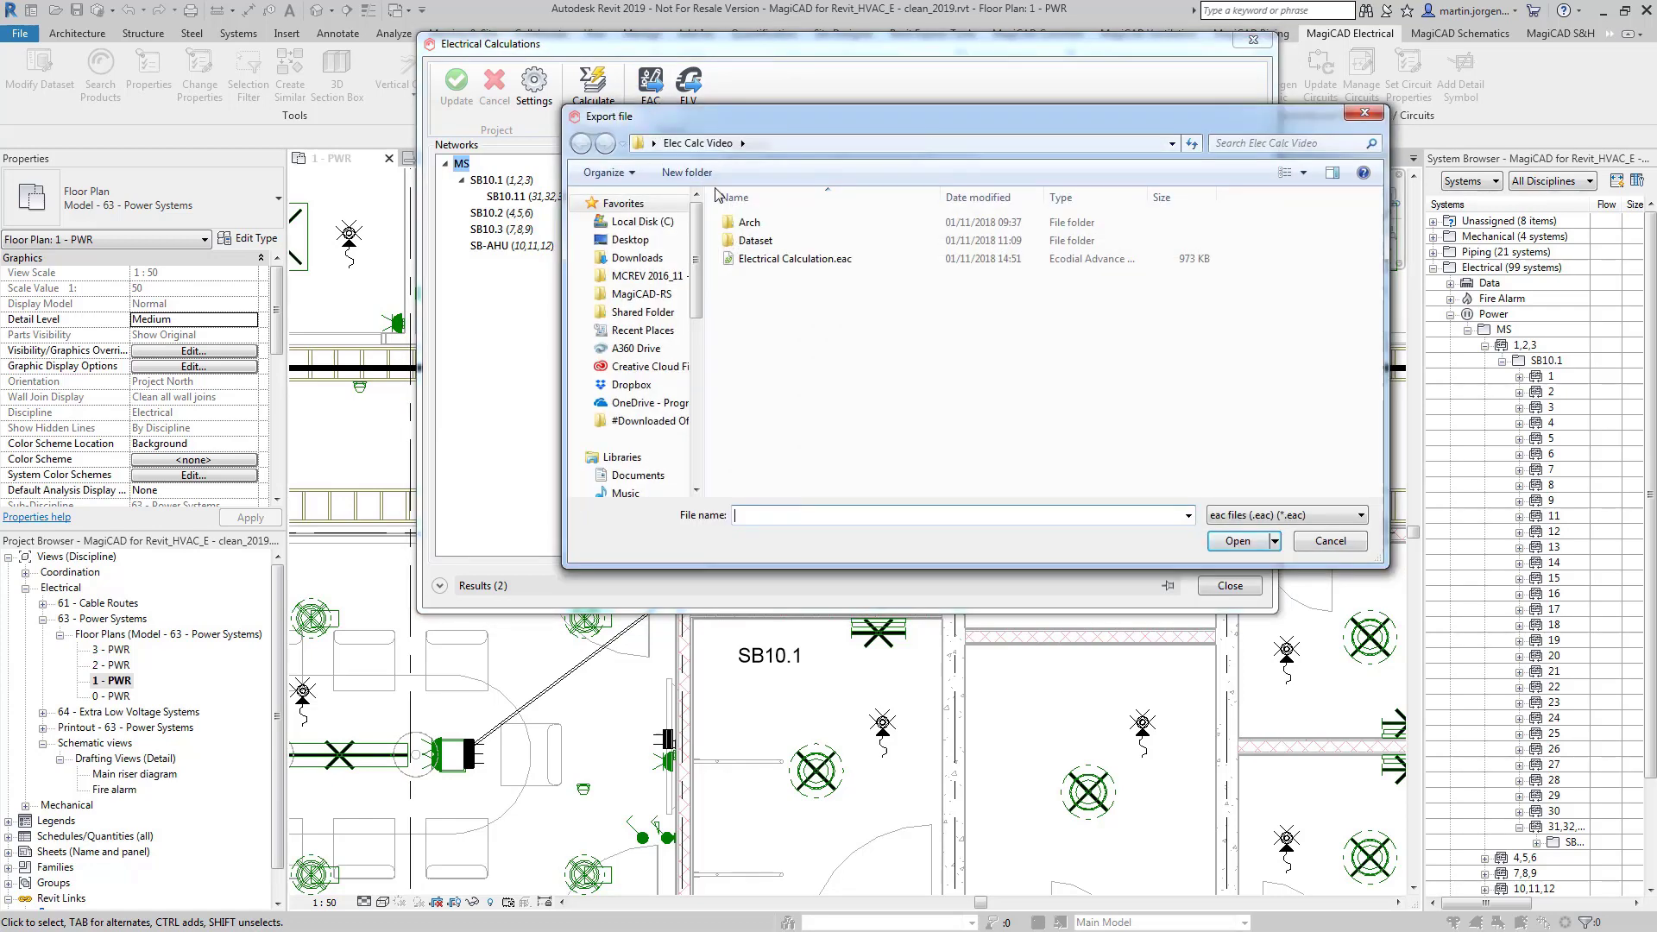
pyautogui.click(770, 259)
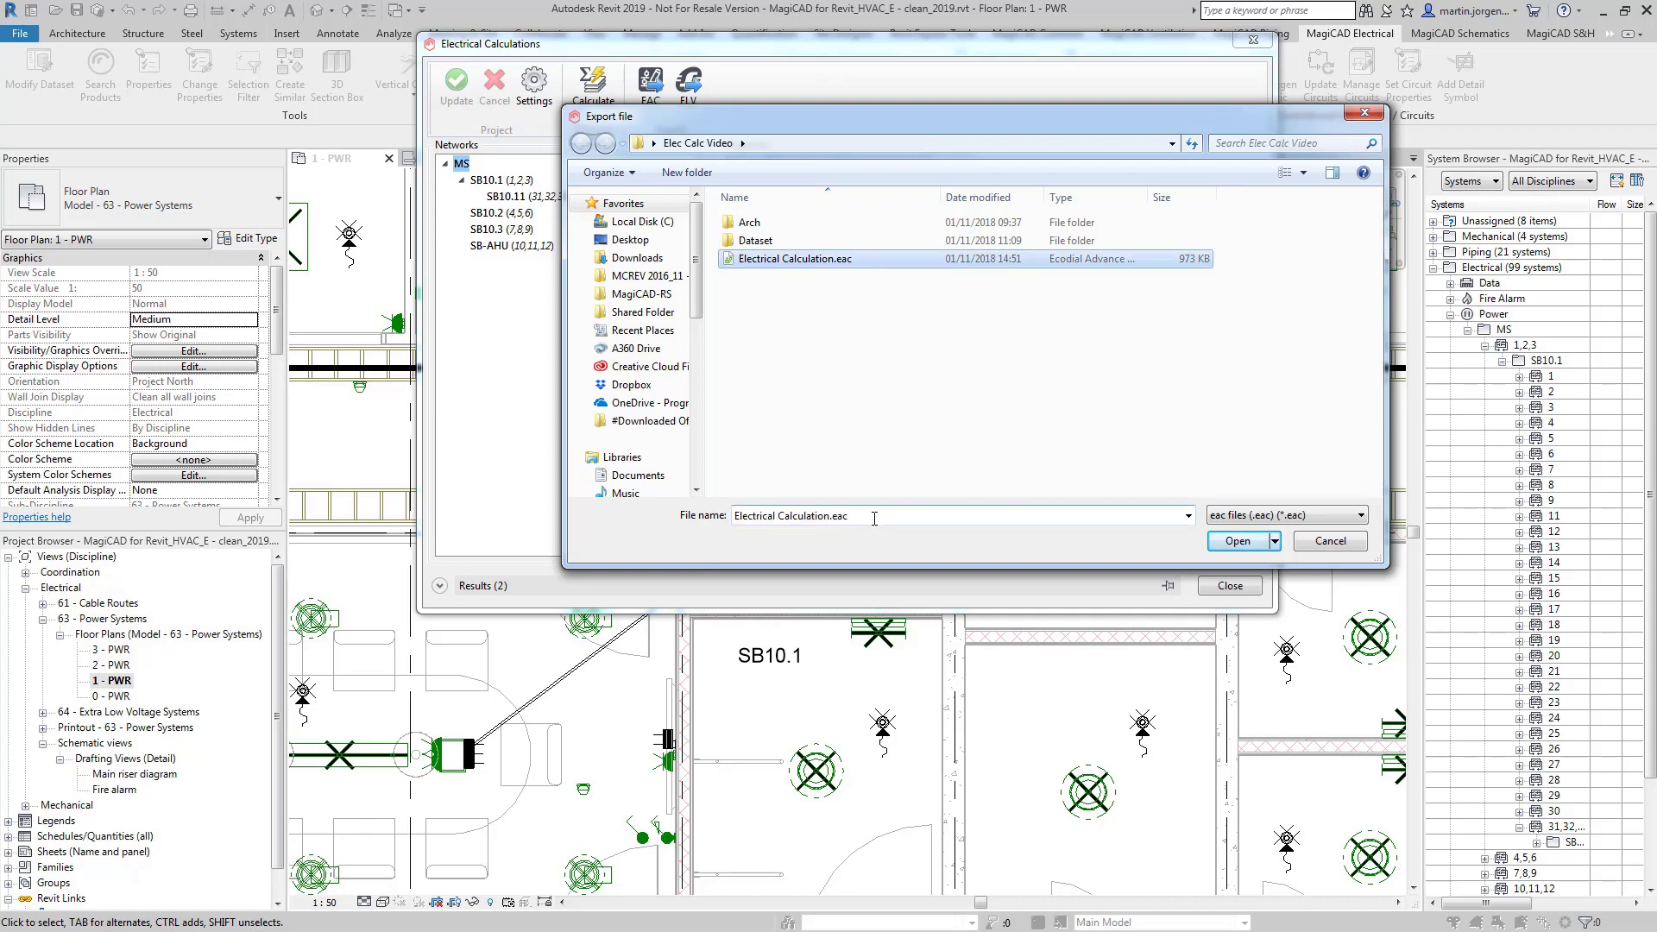
pyautogui.click(1236, 541)
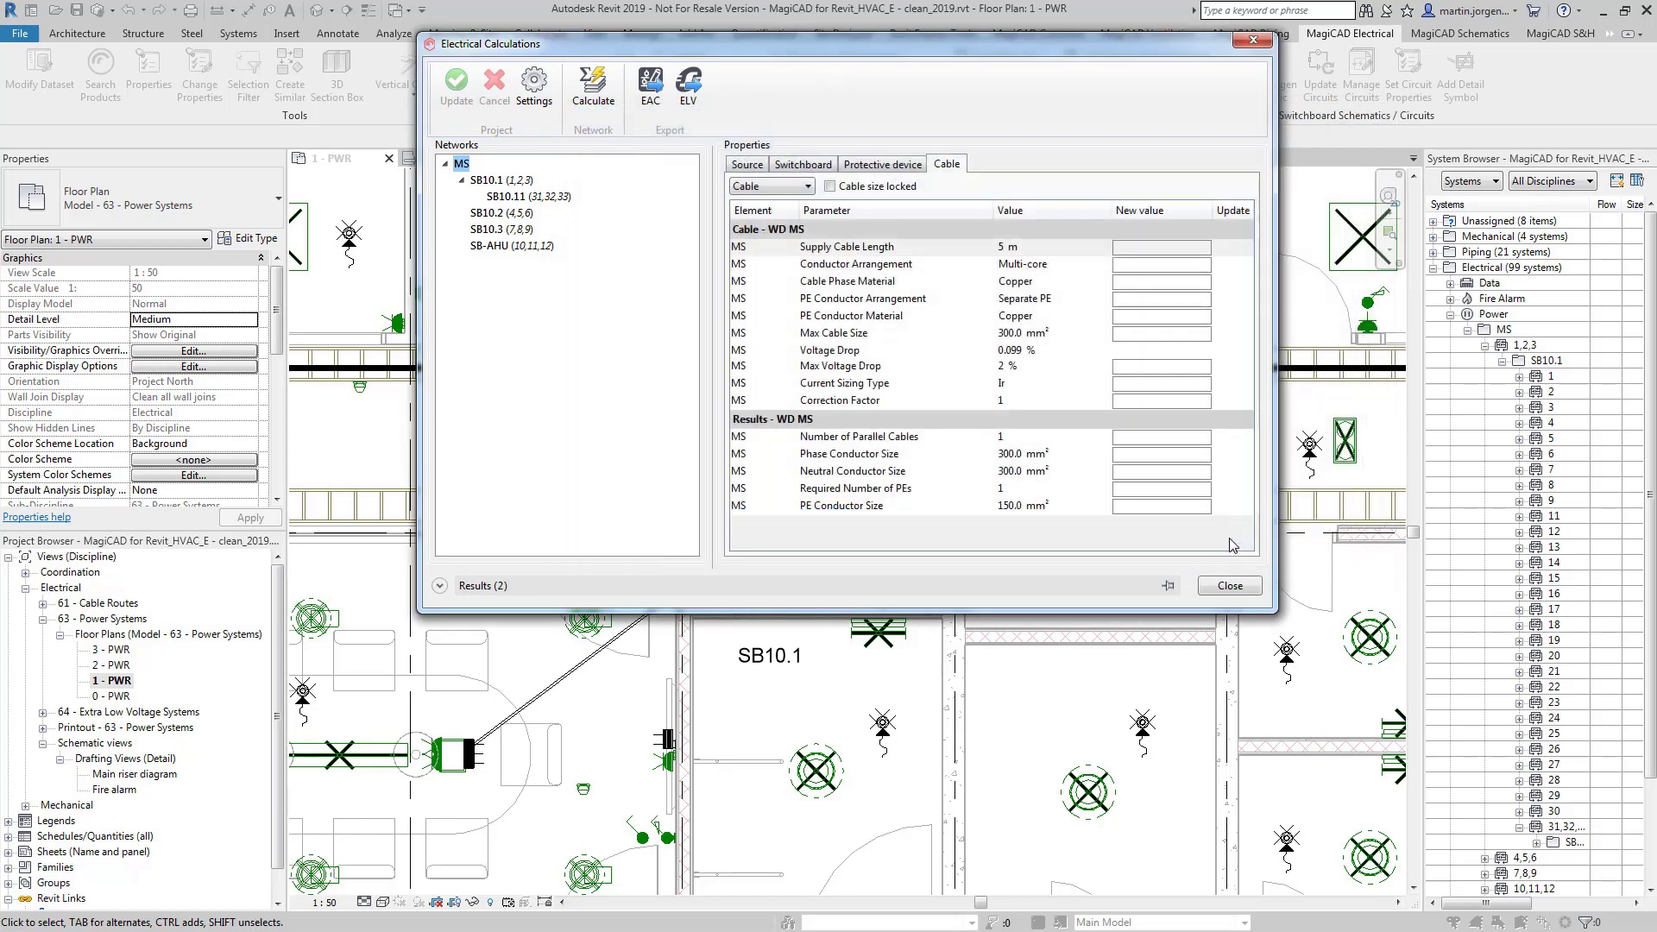
# - In Ecodial, view the properties of breaker QA MS-1,2,3 on the feeder to SB10.1
pyautogui.click(1228, 586)
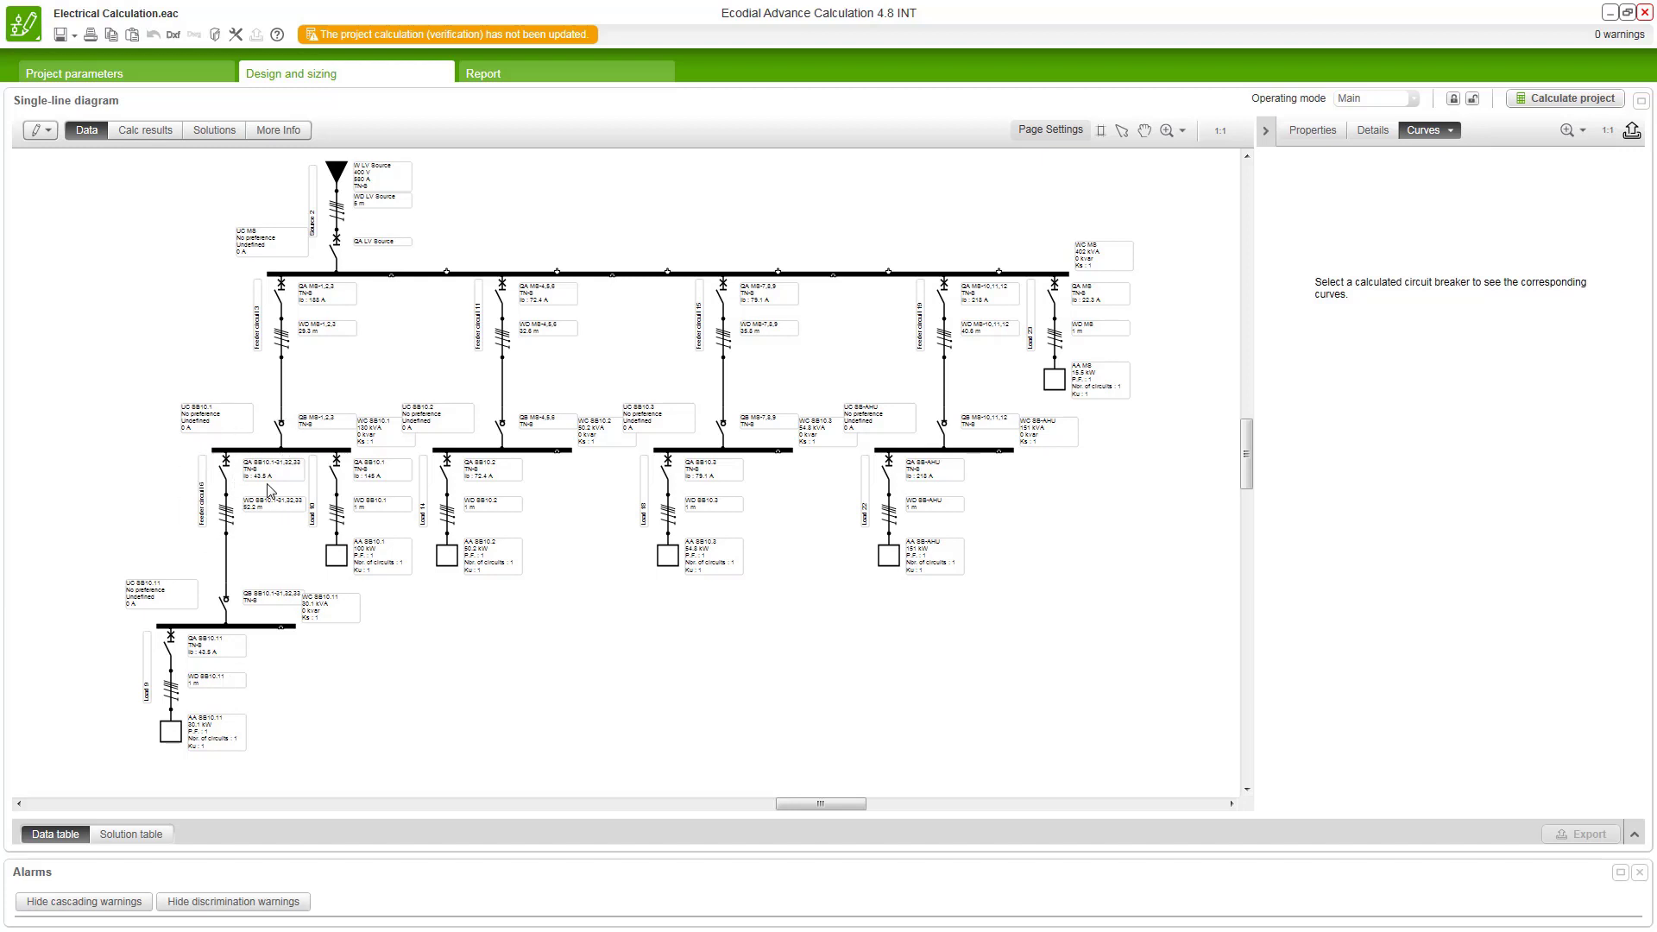
pyautogui.click(198, 683)
pyautogui.click(275, 295)
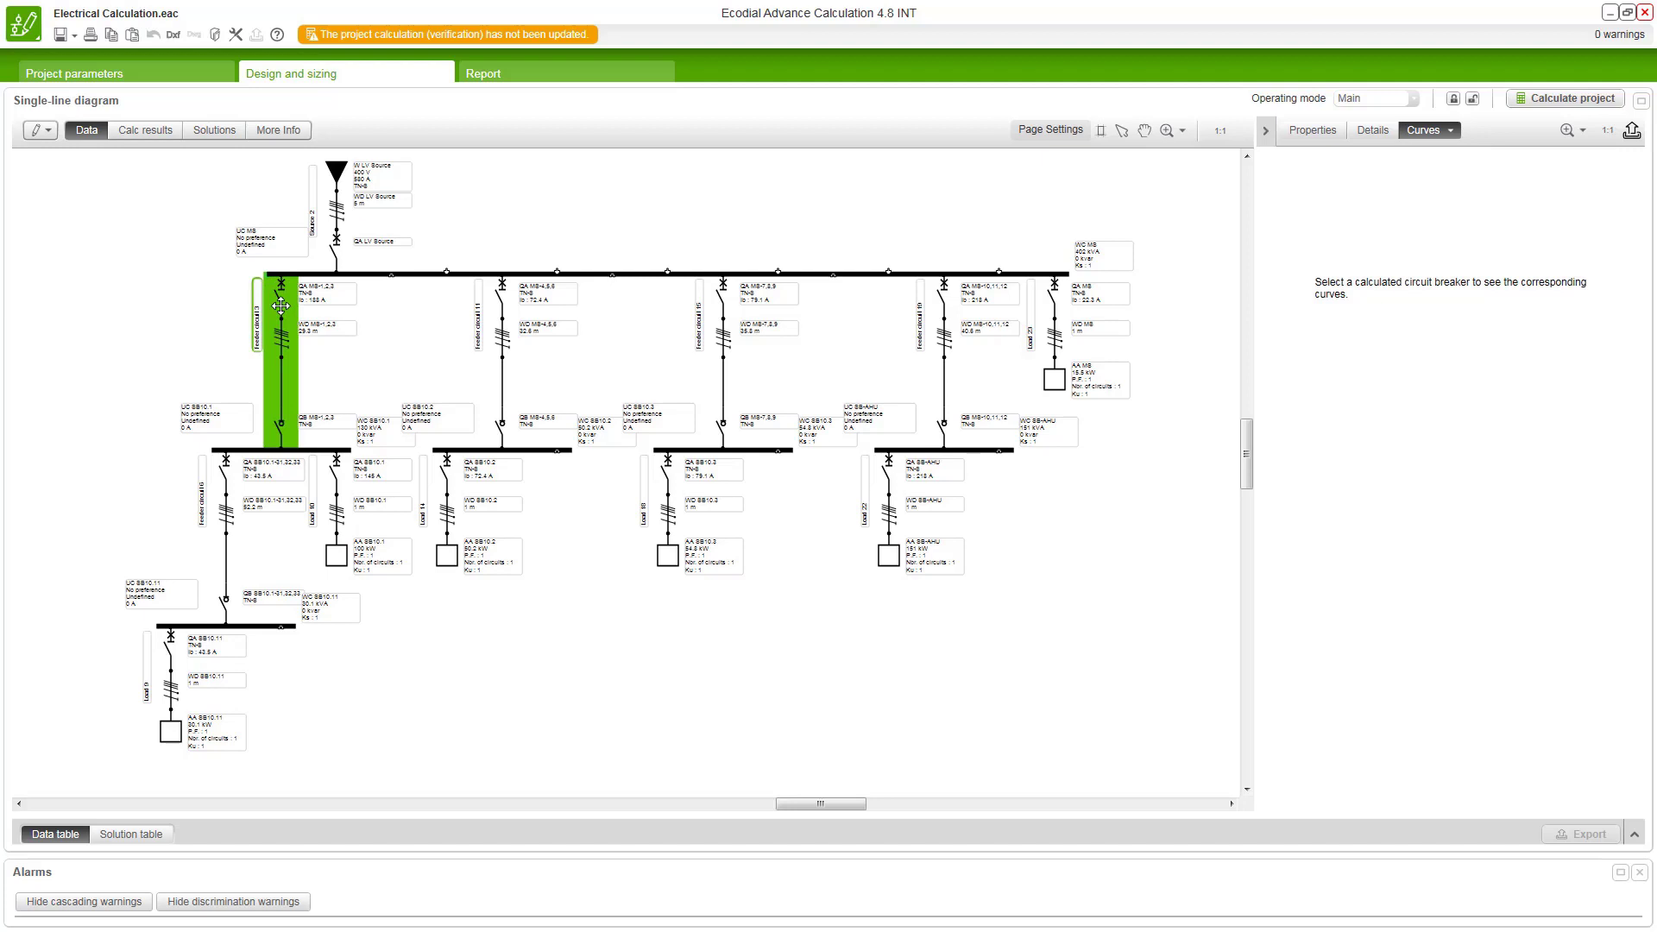
pyautogui.click(280, 292)
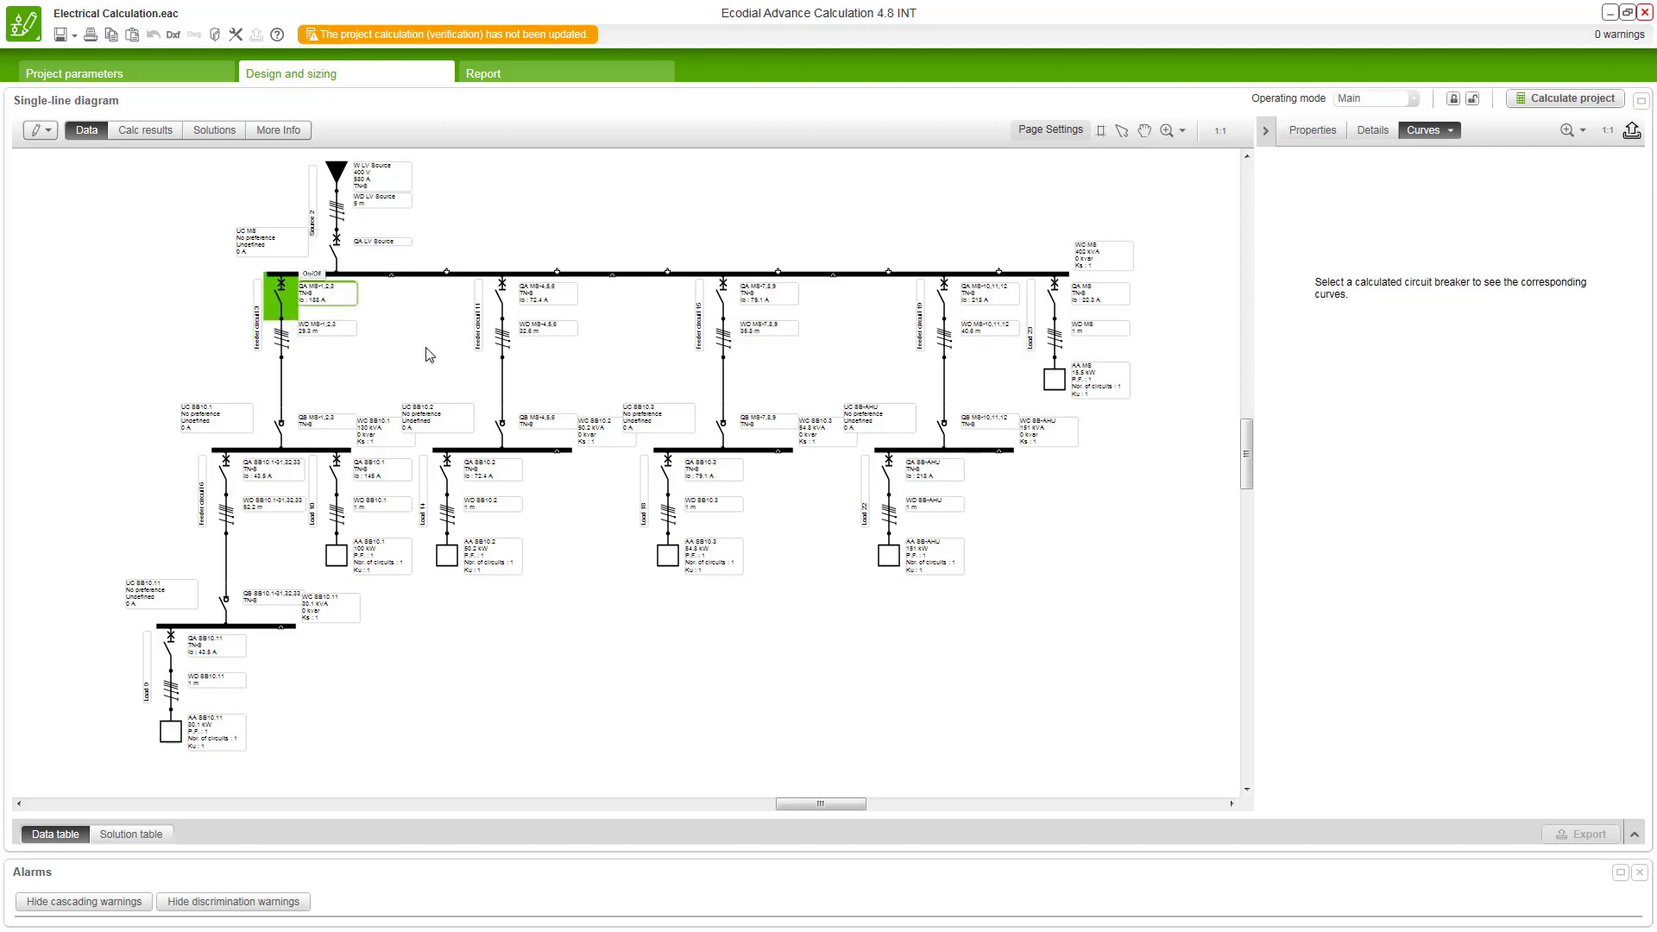
pyautogui.click(1312, 129)
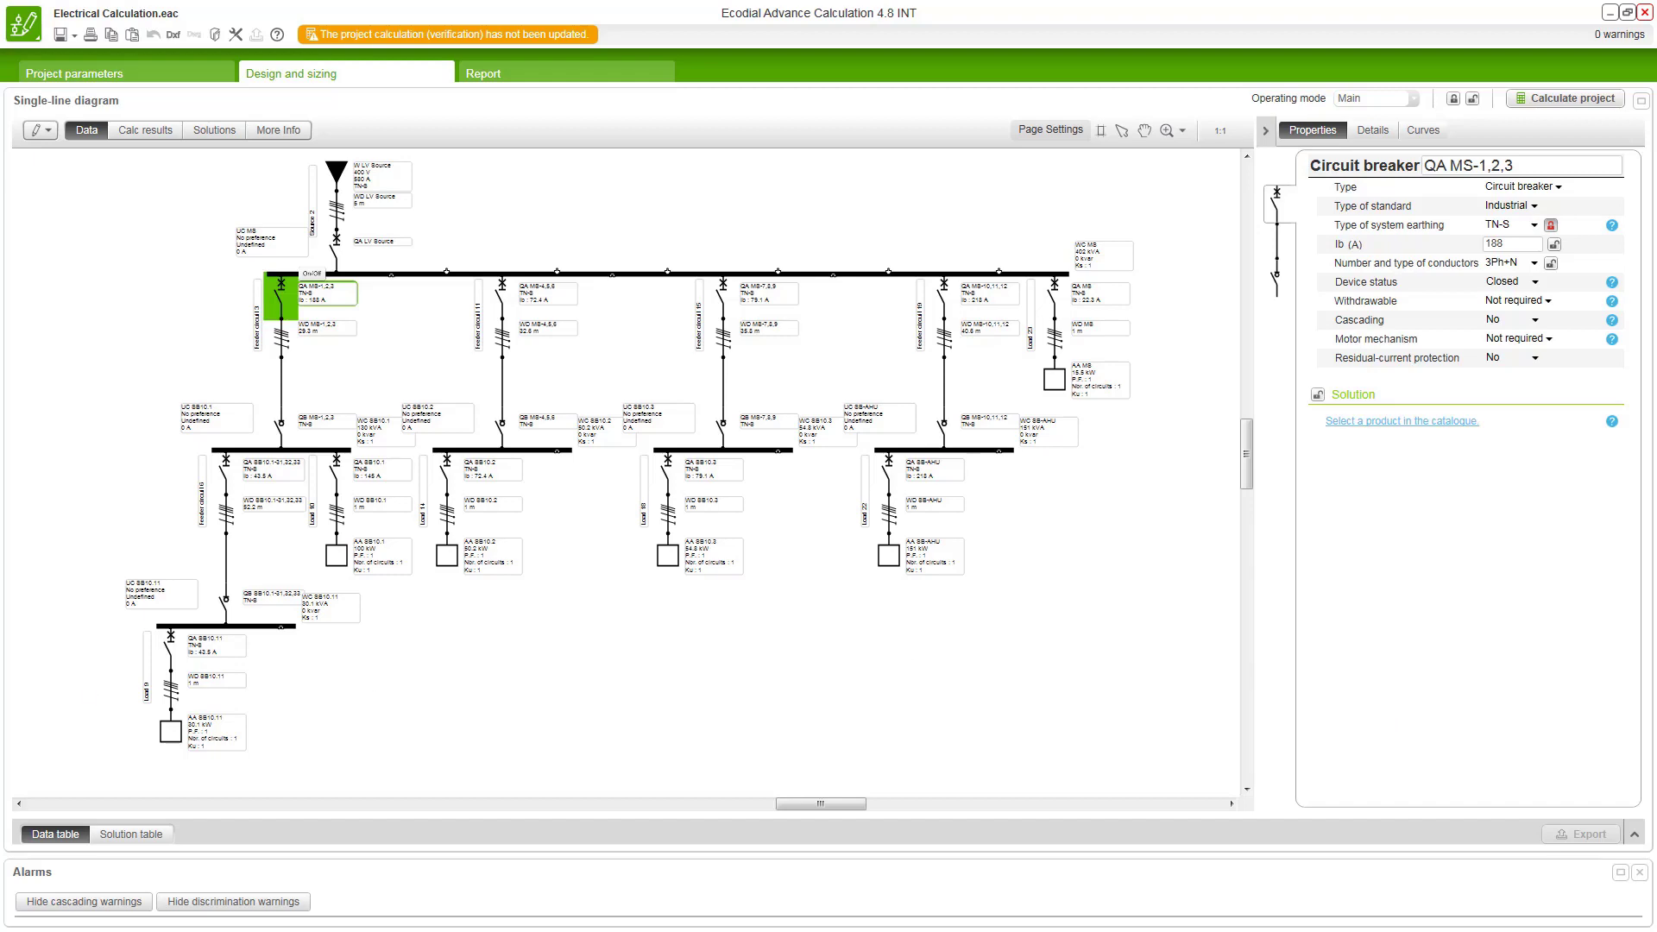
# - Back in Revit, select circuit 1,2,3 on the 1 - PWR plan to show its parameters
pyautogui.hotkey('alt', 'Tab')
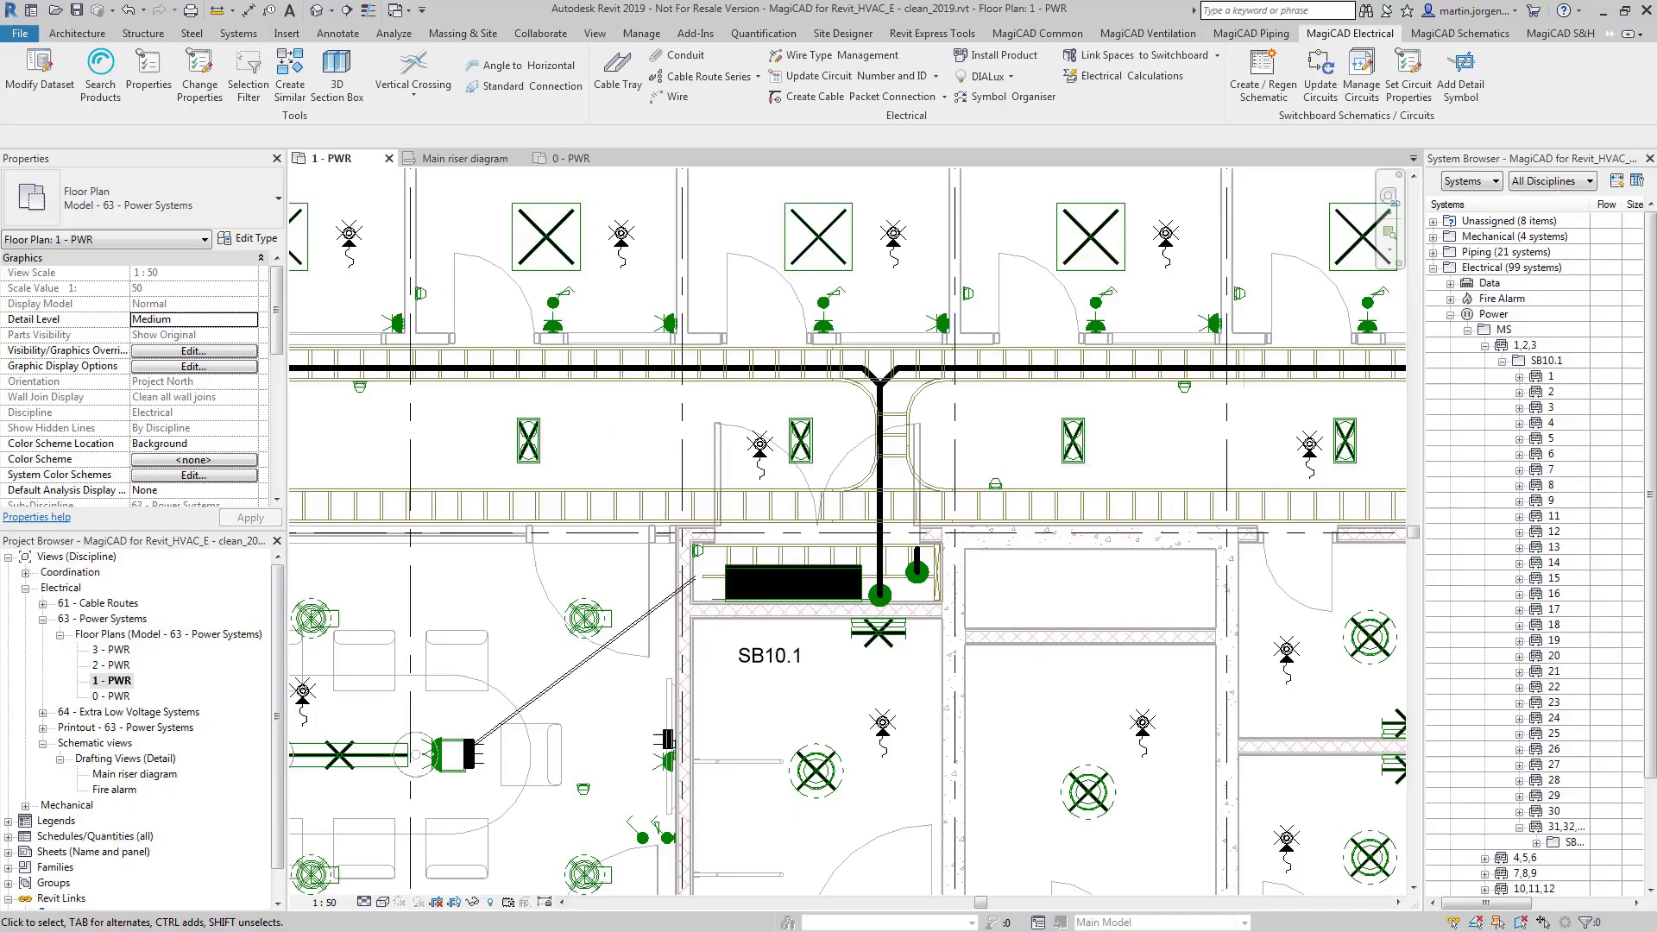
pyautogui.press('Tab')
pyautogui.click(738, 601)
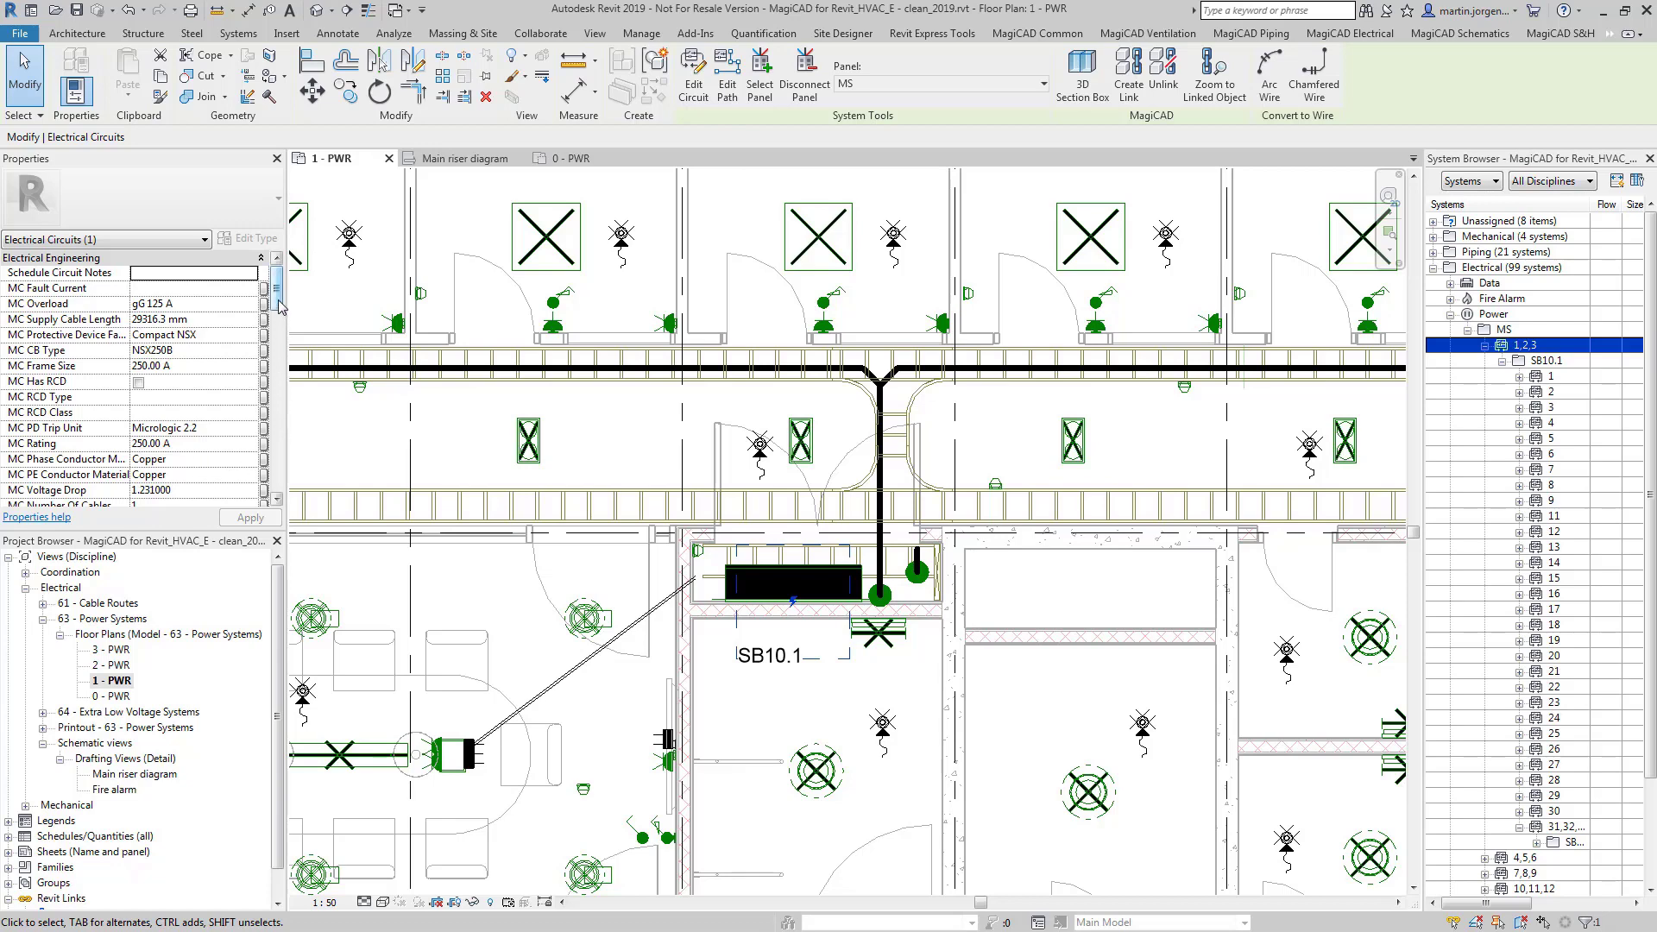
# - Review circuit 1,2,3's calculated MC values, including the NSX250B 250 A breaker and 1.231 voltage drop
pyautogui.scroll(-2, 283, 317)
pyautogui.scroll(-1, 279, 318)
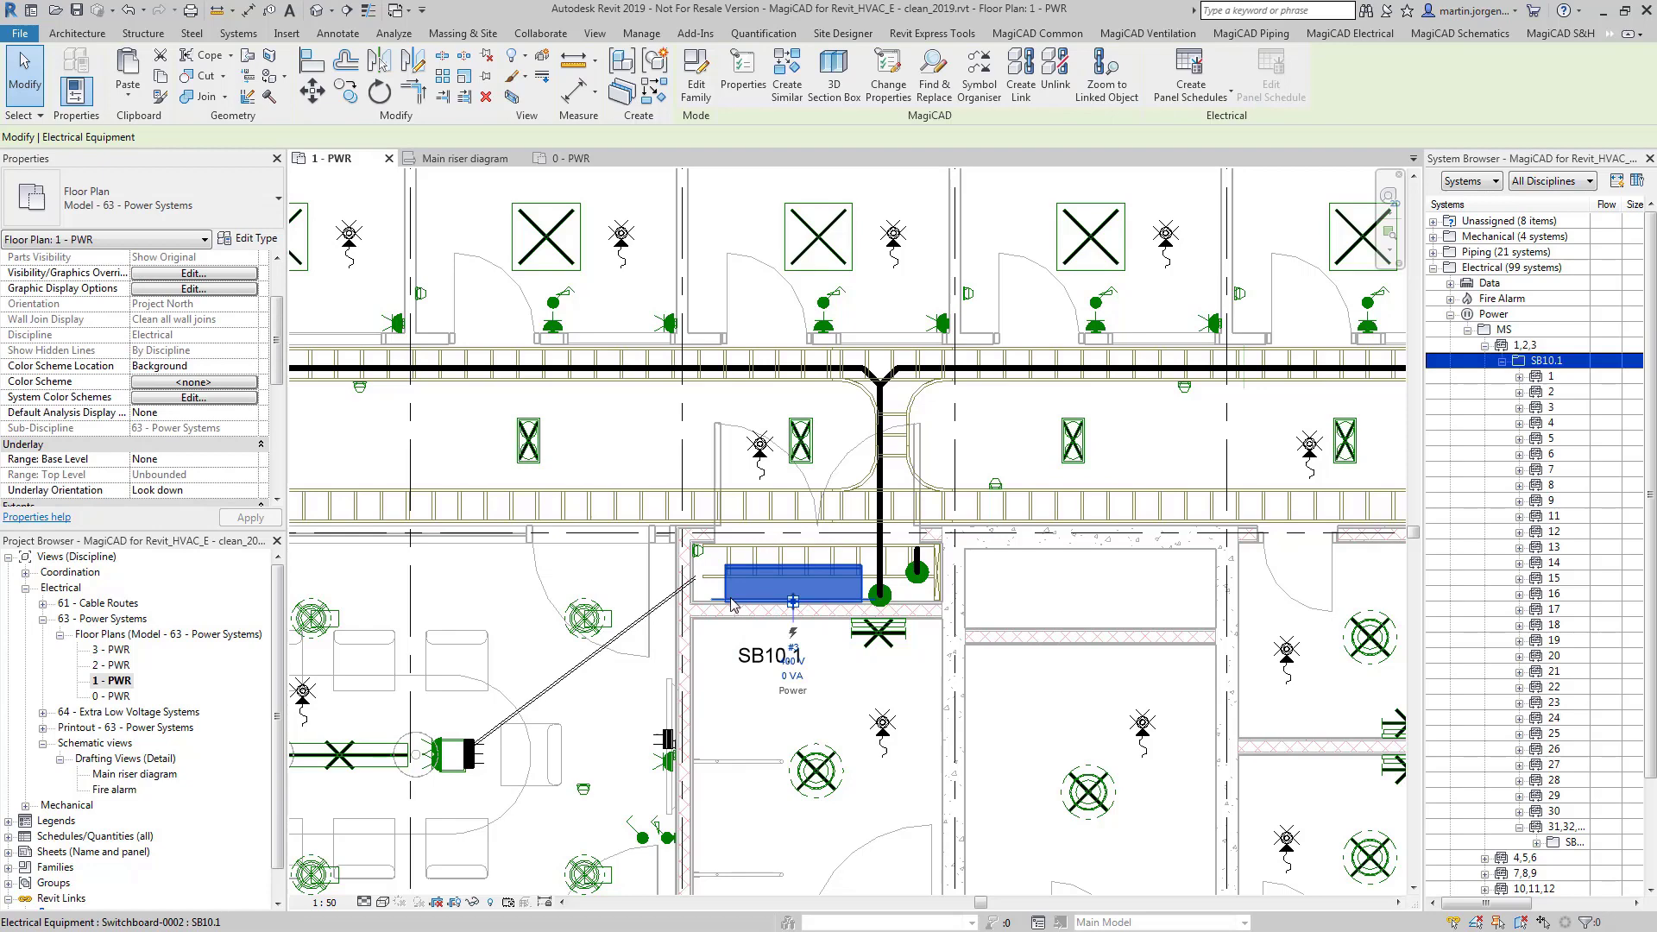
pyautogui.click(760, 571)
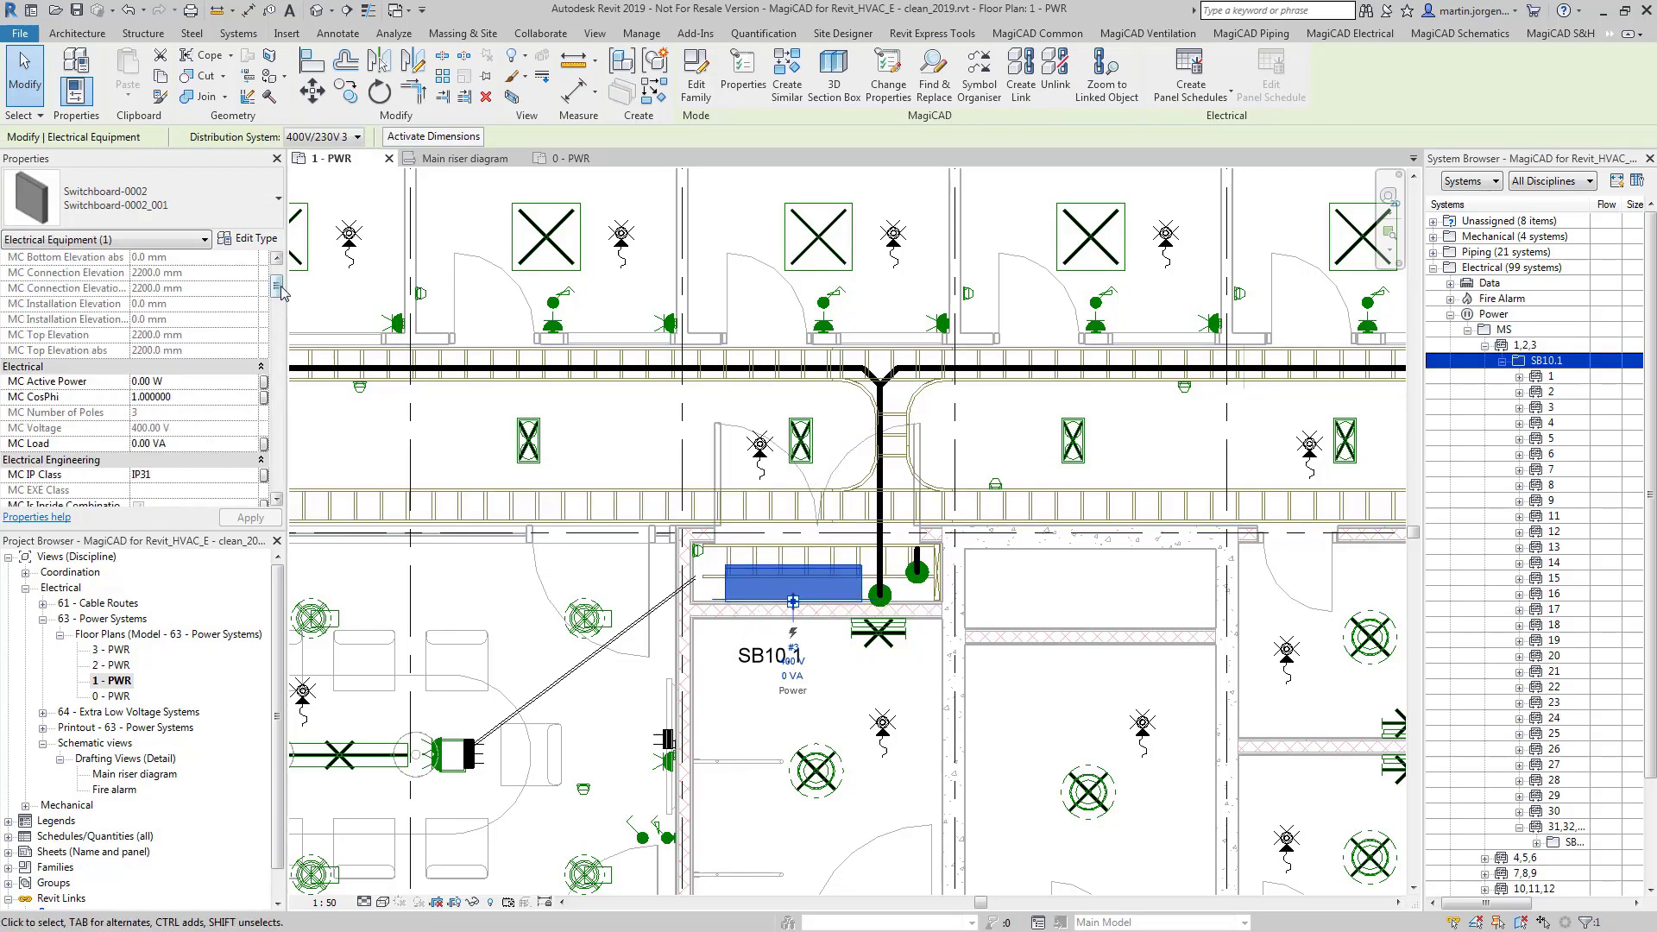
pyautogui.moveTo(278, 288); pyautogui.dragTo(285, 309)
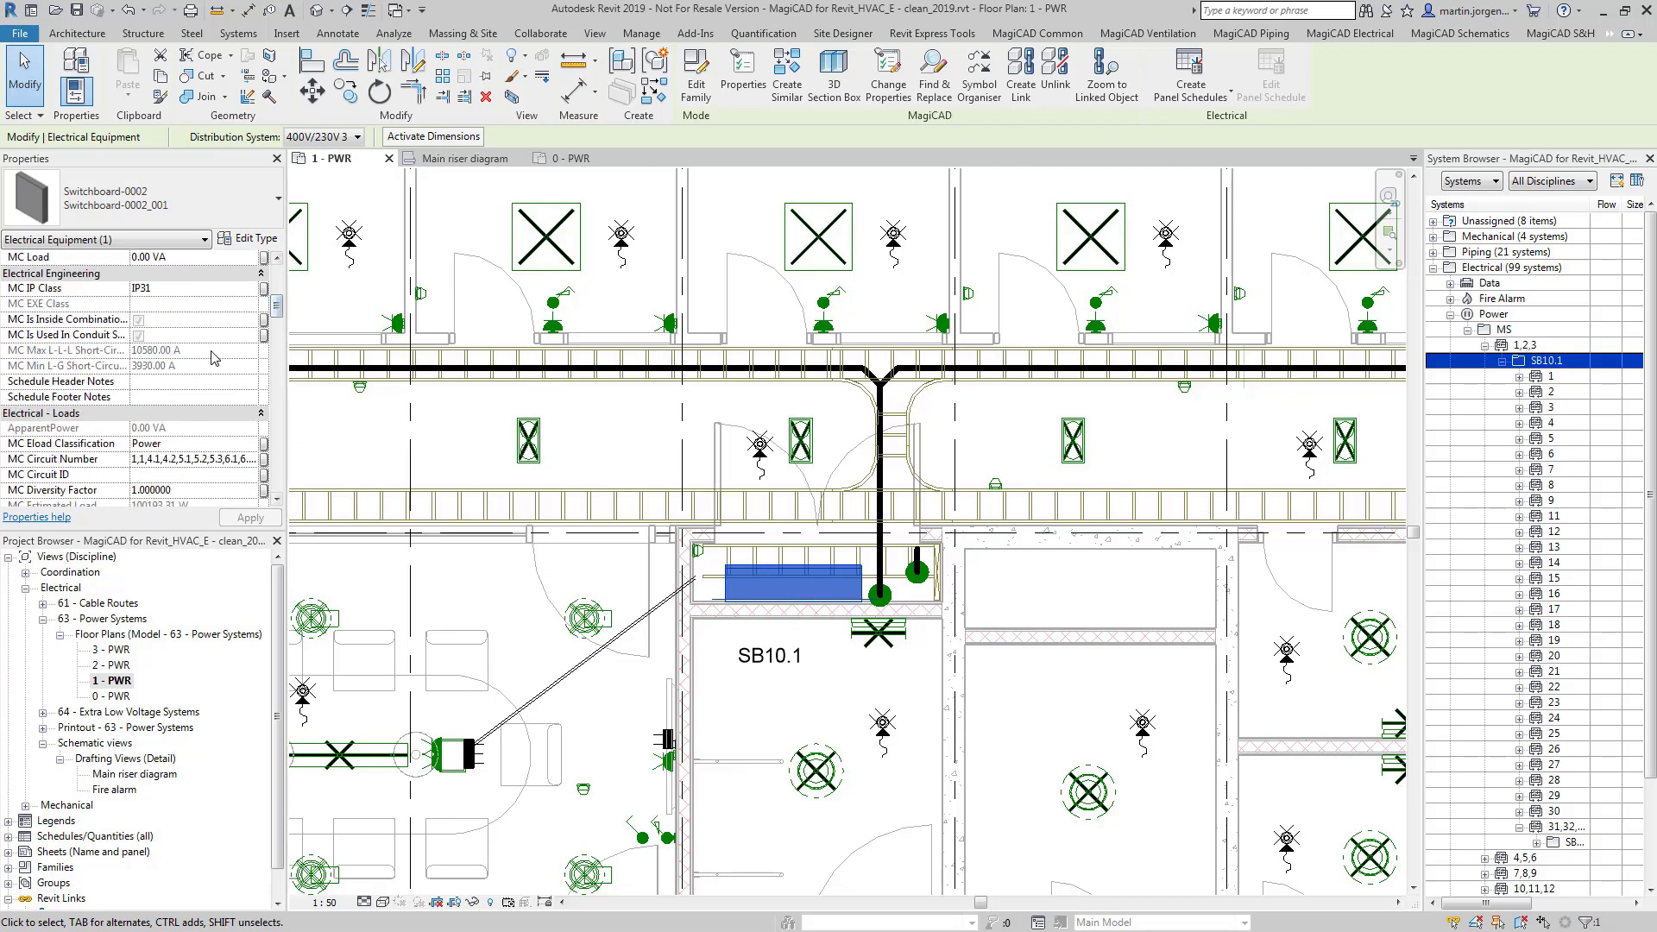